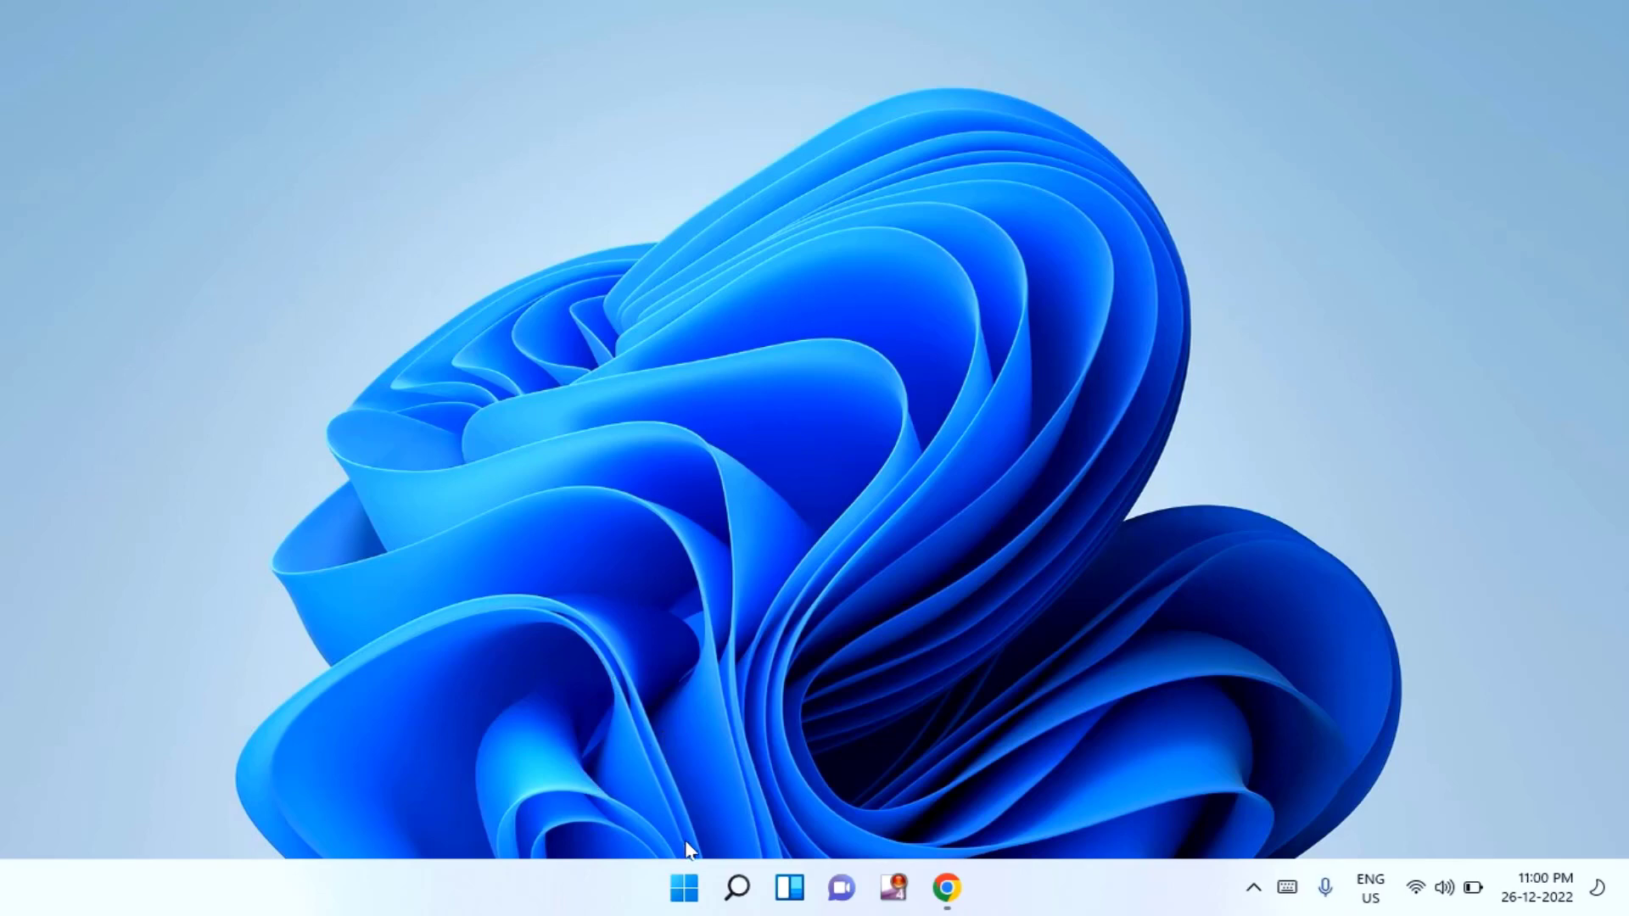
Step: Open Device Manager through a Windows search for "device Manager" and expand the Network adapters category
left_click(684, 889)
left_click(648, 109)
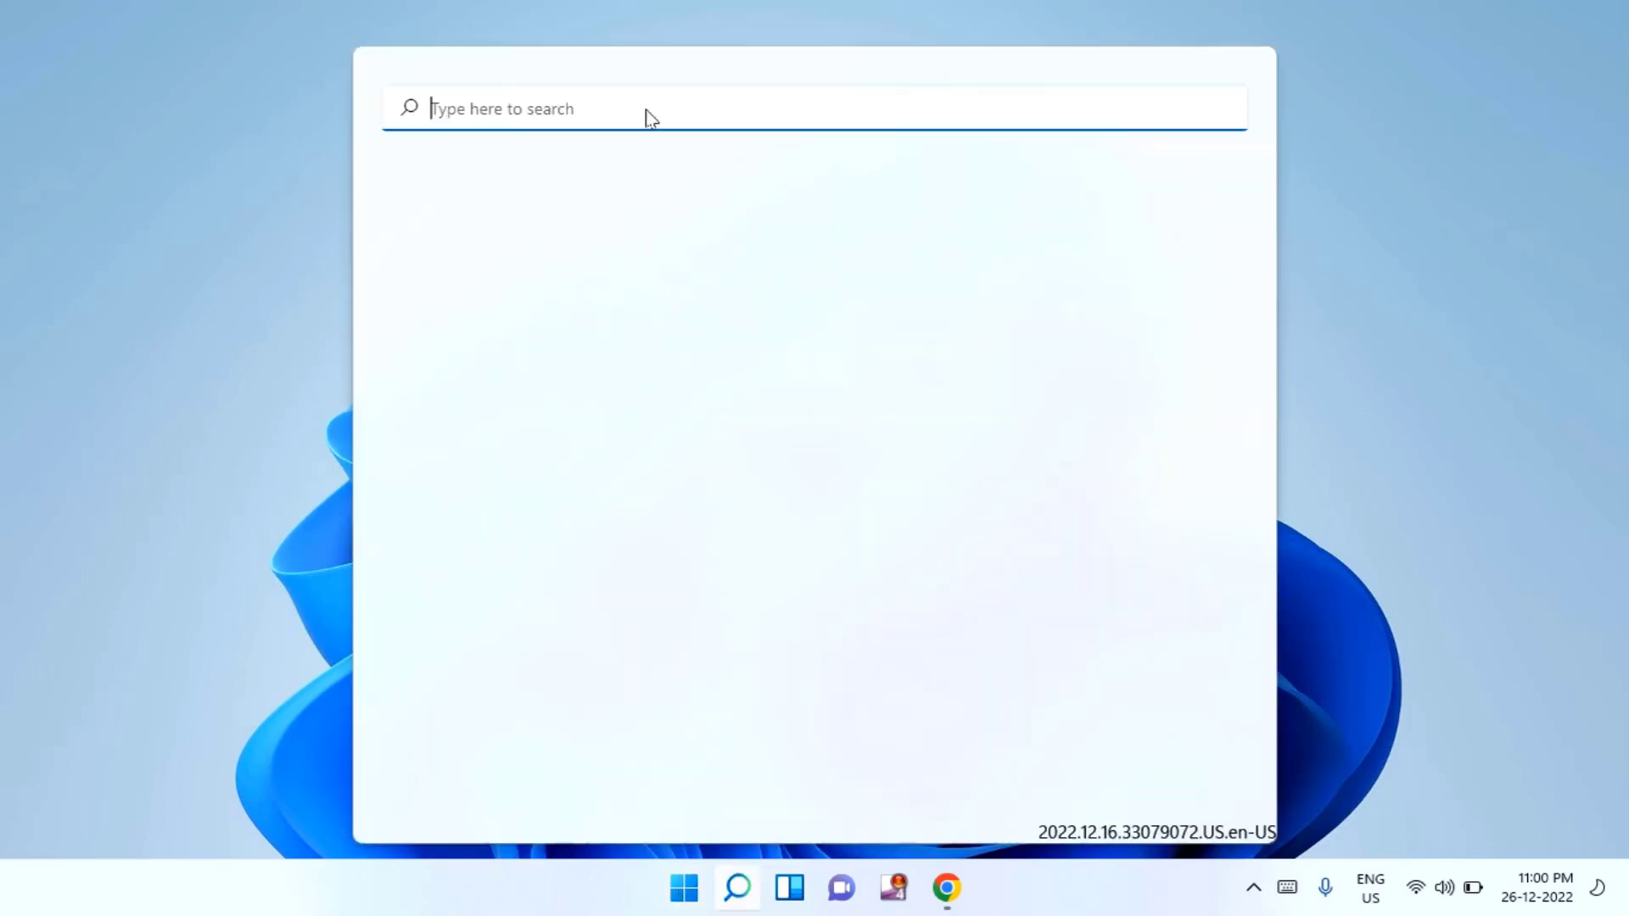
type("device Manager")
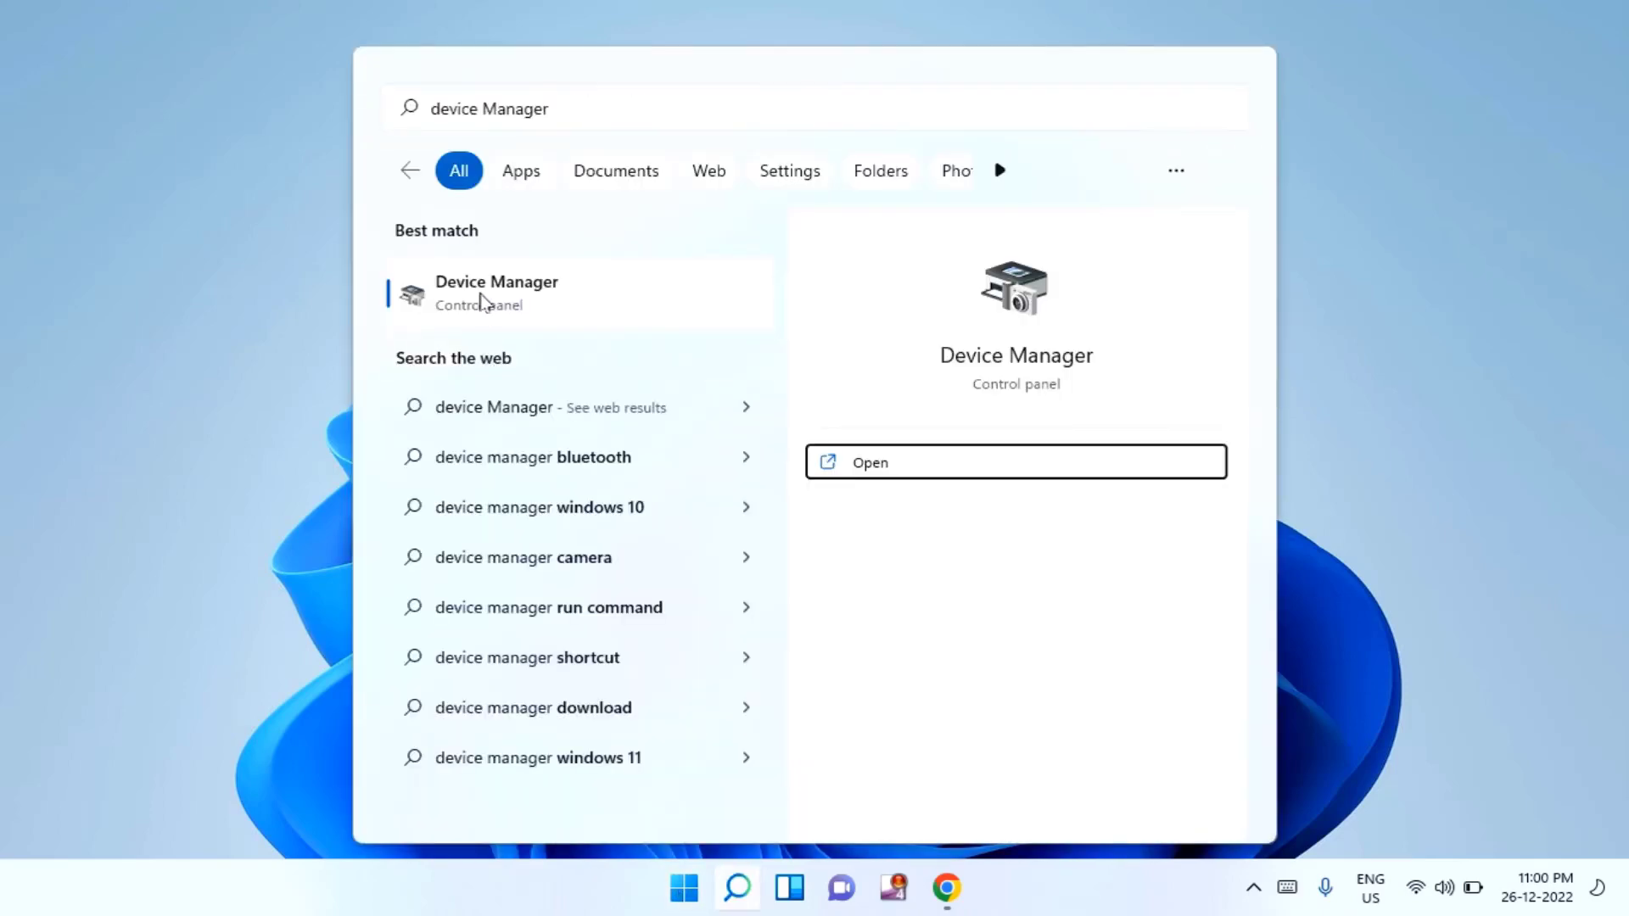
left_click(481, 297)
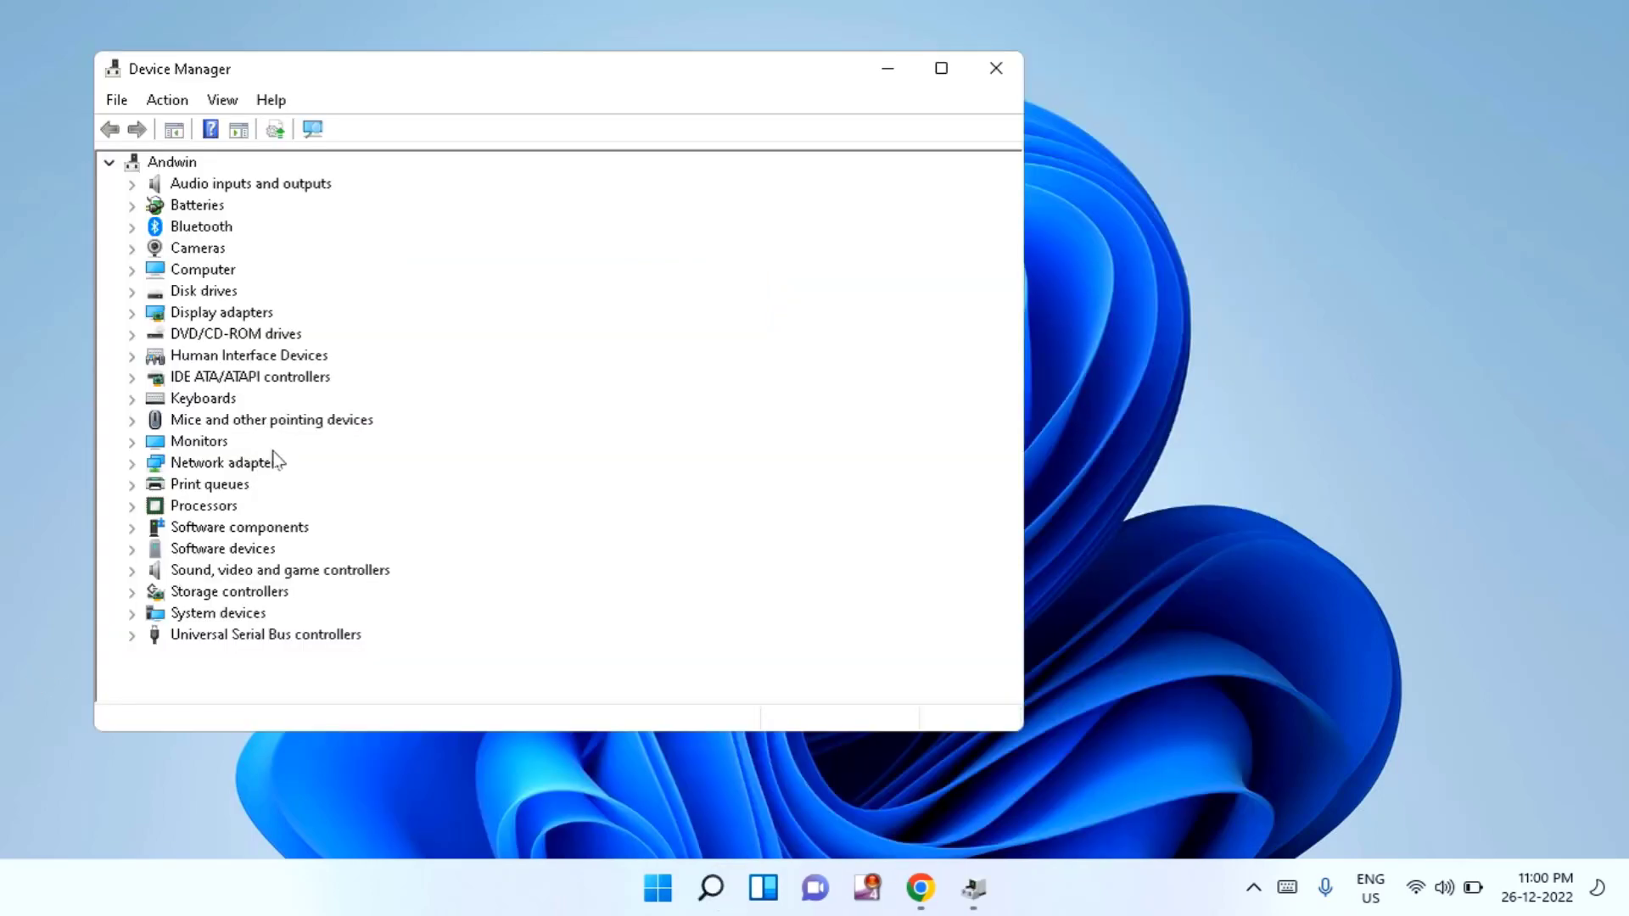
double_click(221, 466)
scroll(223, 467, "down", 2)
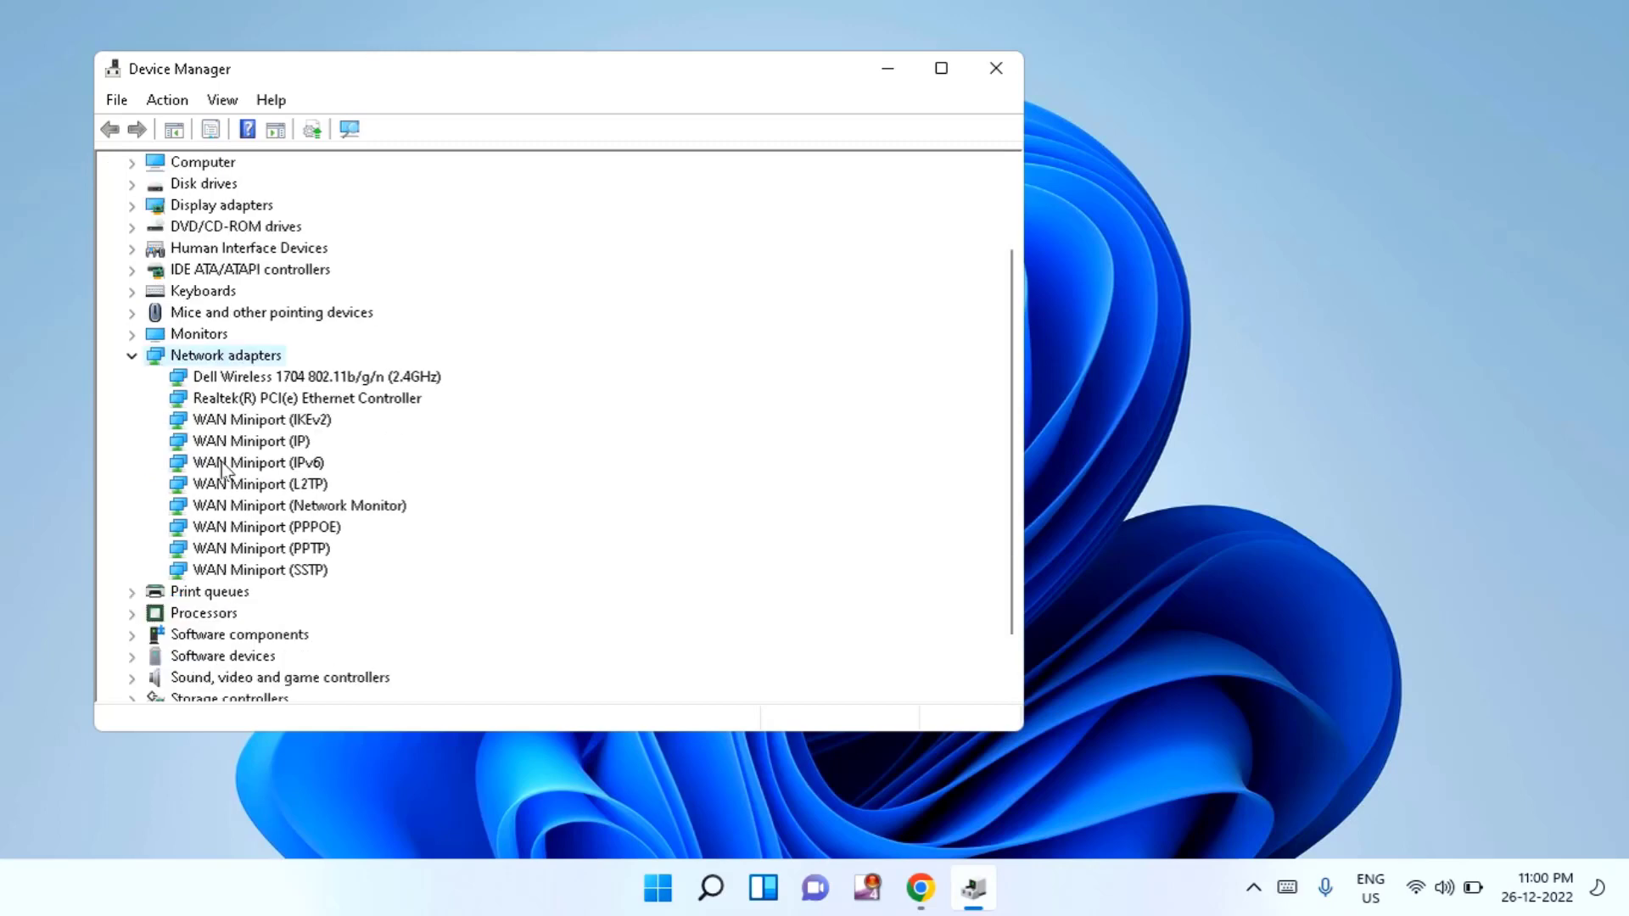
Step: Run an automatic driver update for the Dell Wireless 1704 802.11b/g/n (2.4GHz) adapter and close Device Manager
left_click(263, 382)
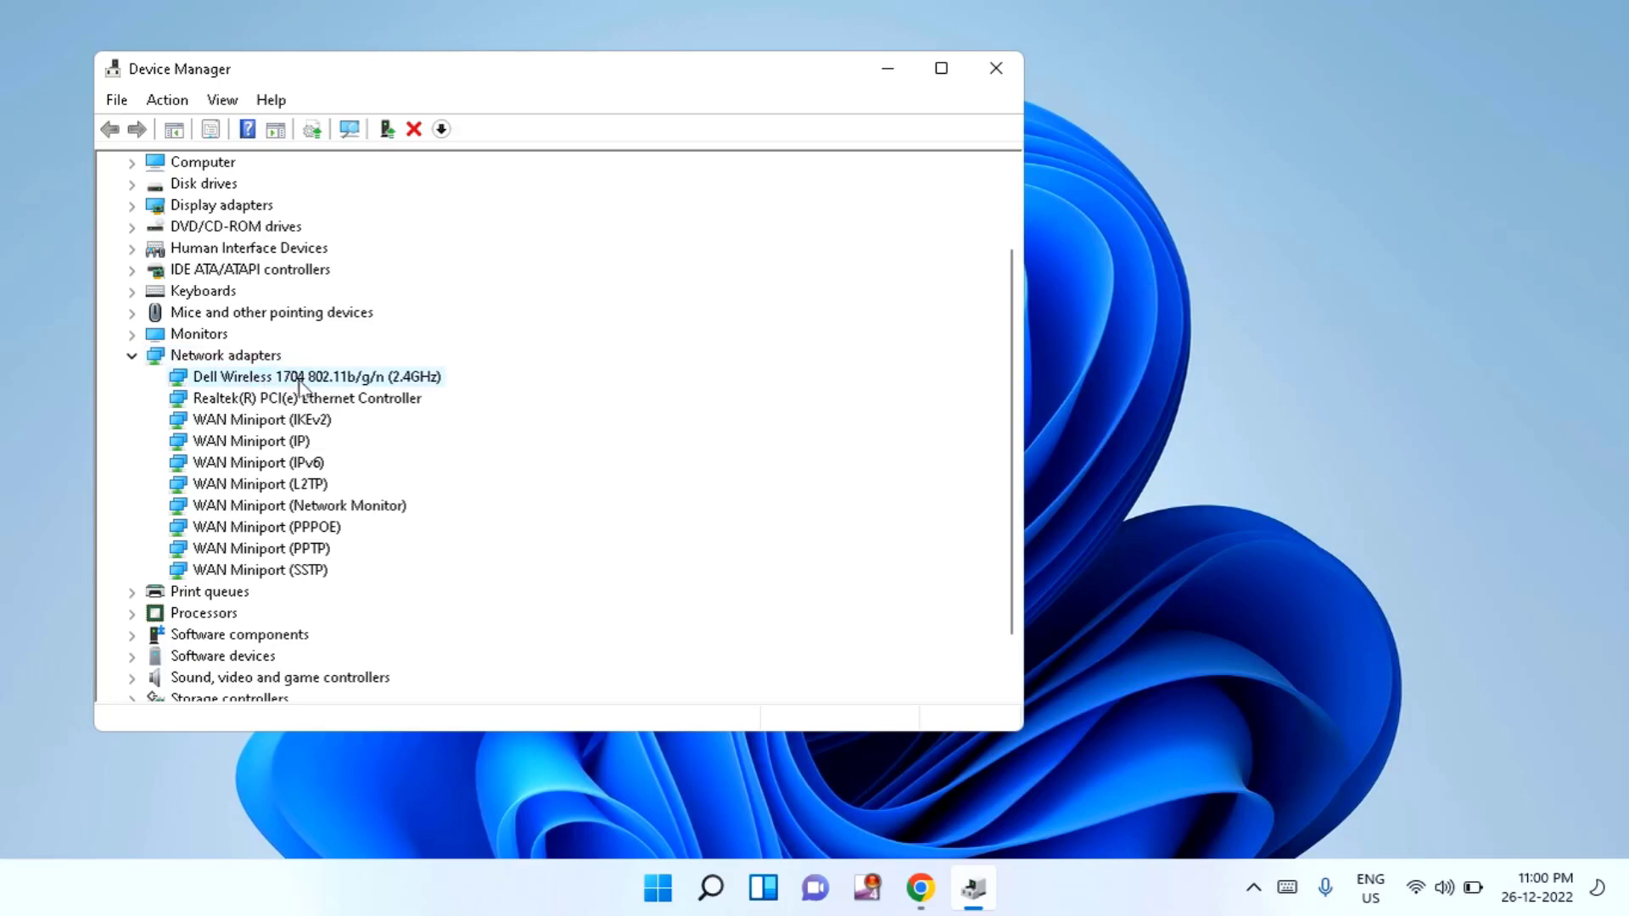
right_click(298, 380)
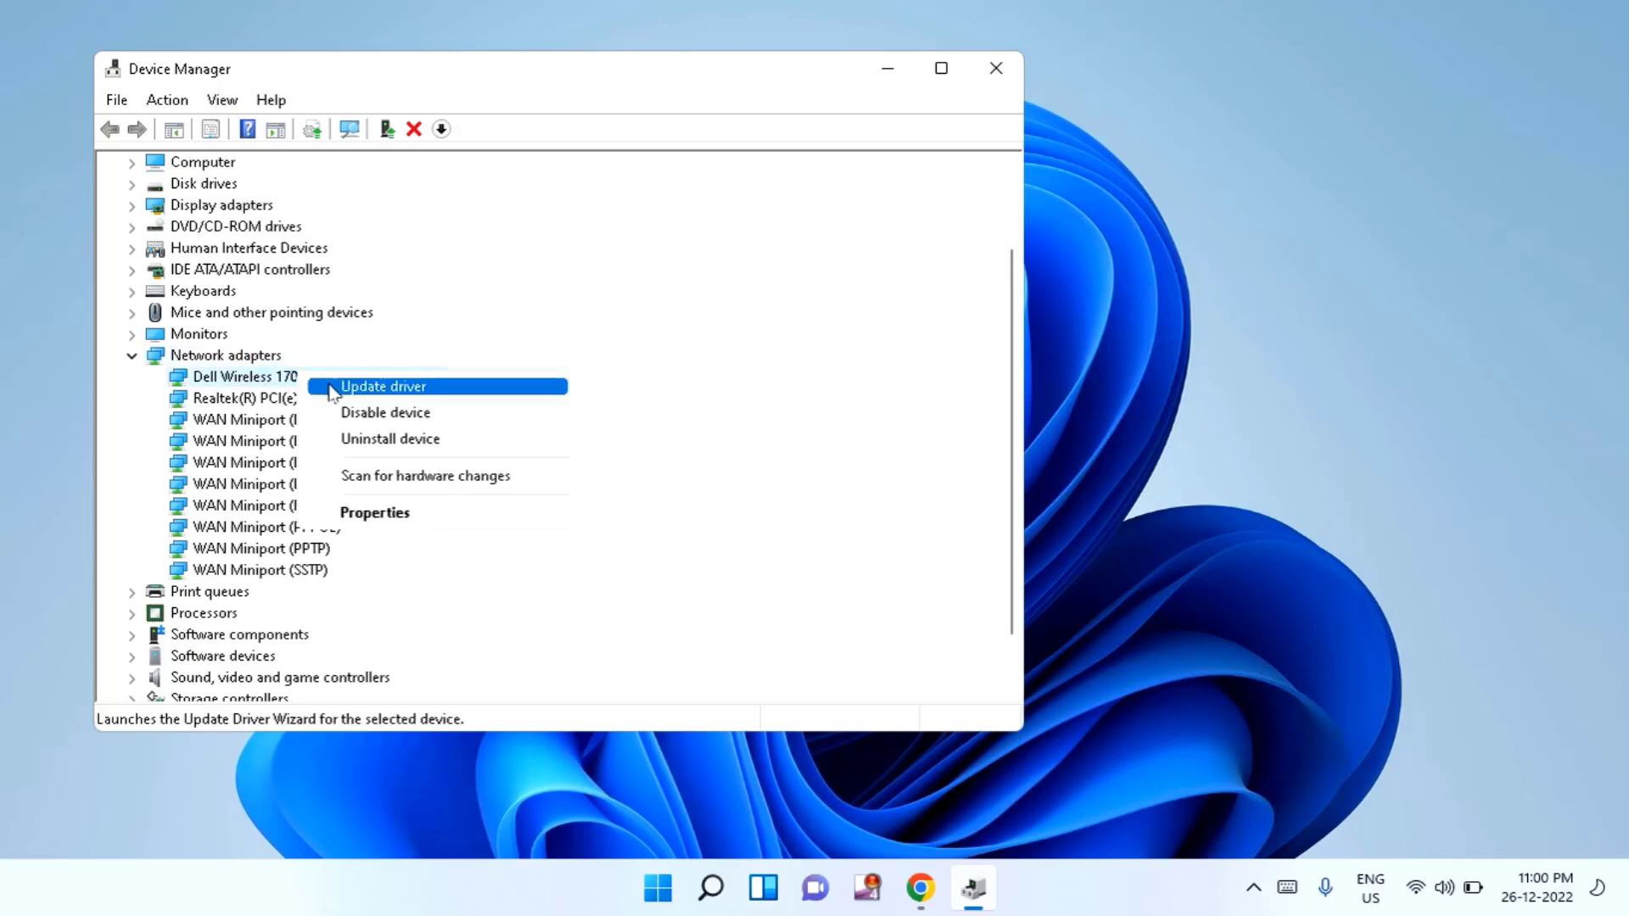
left_click(332, 389)
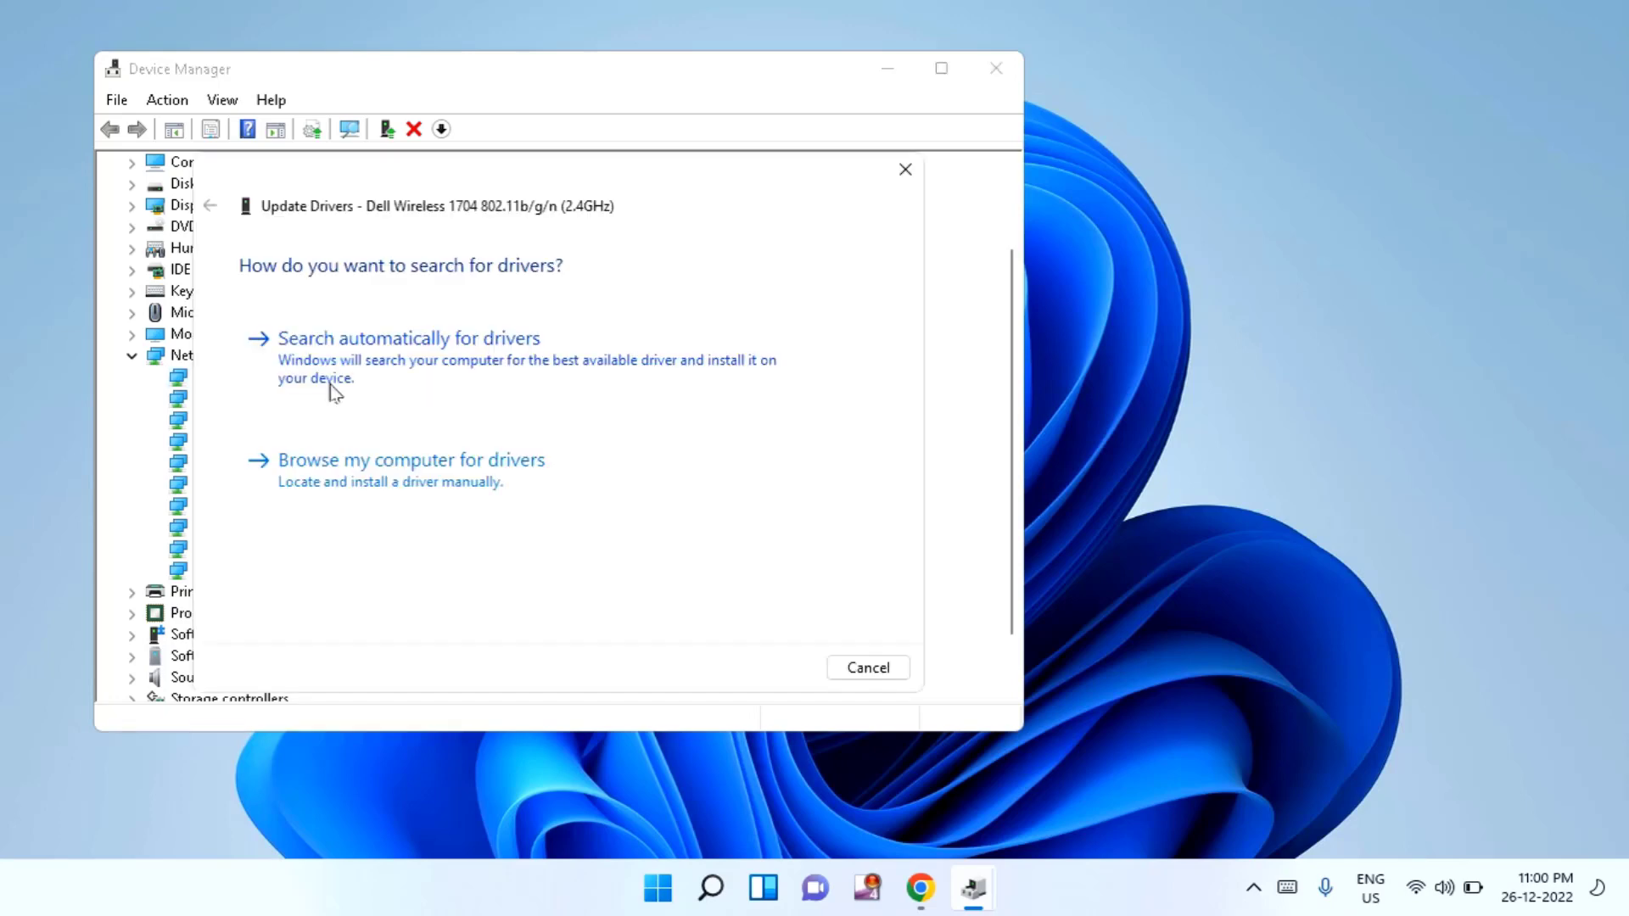
left_click(472, 388)
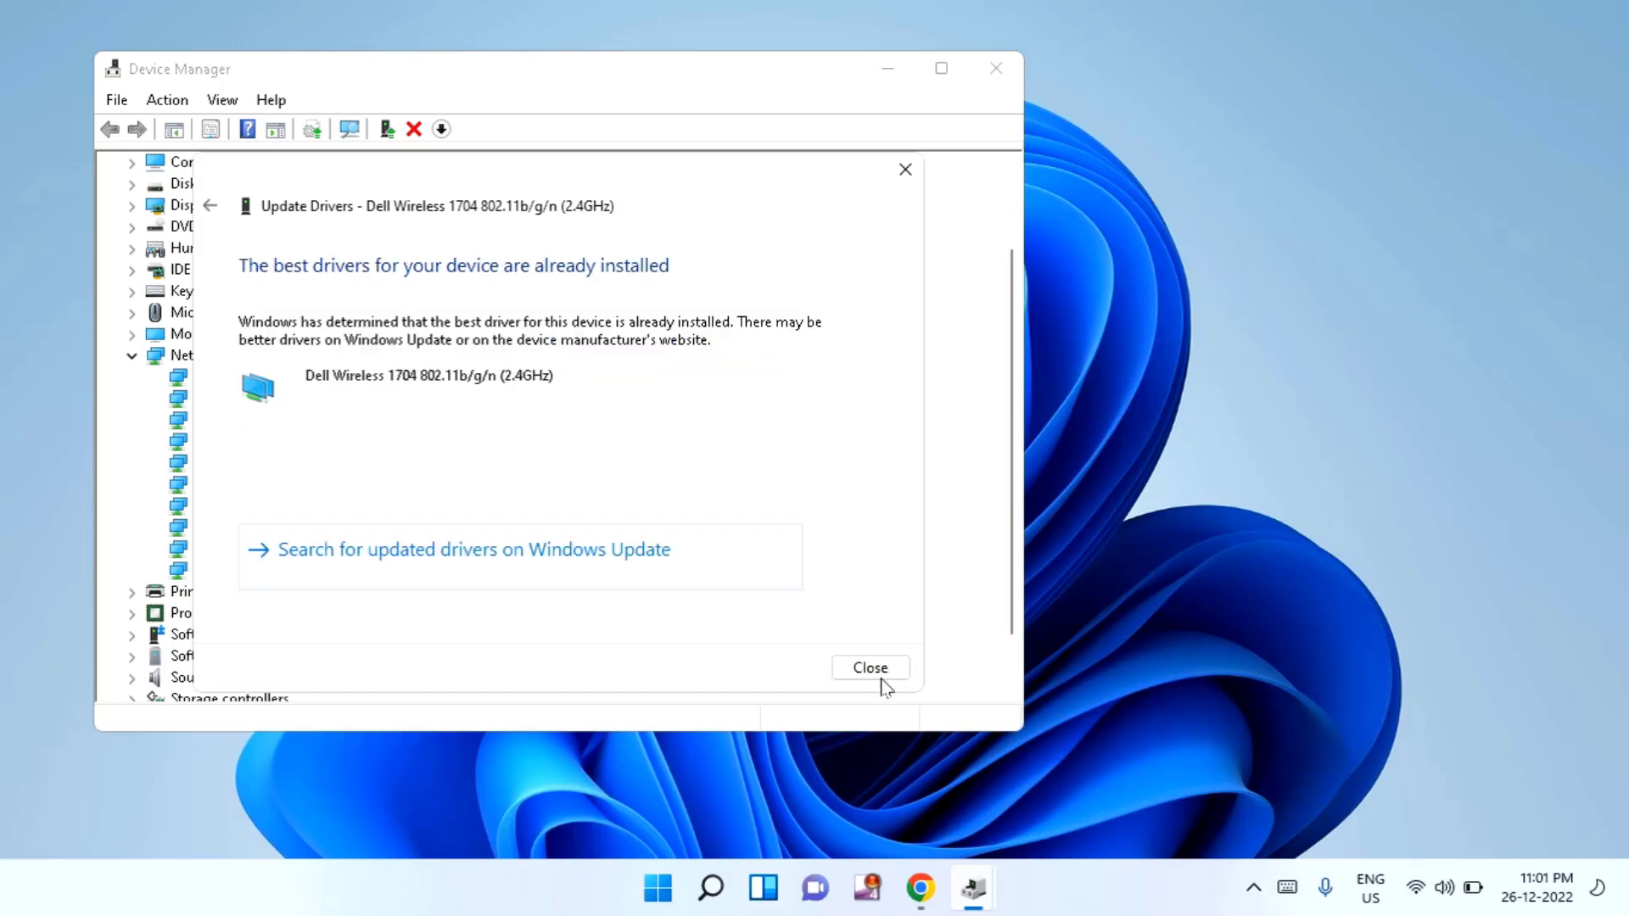
left_click(876, 676)
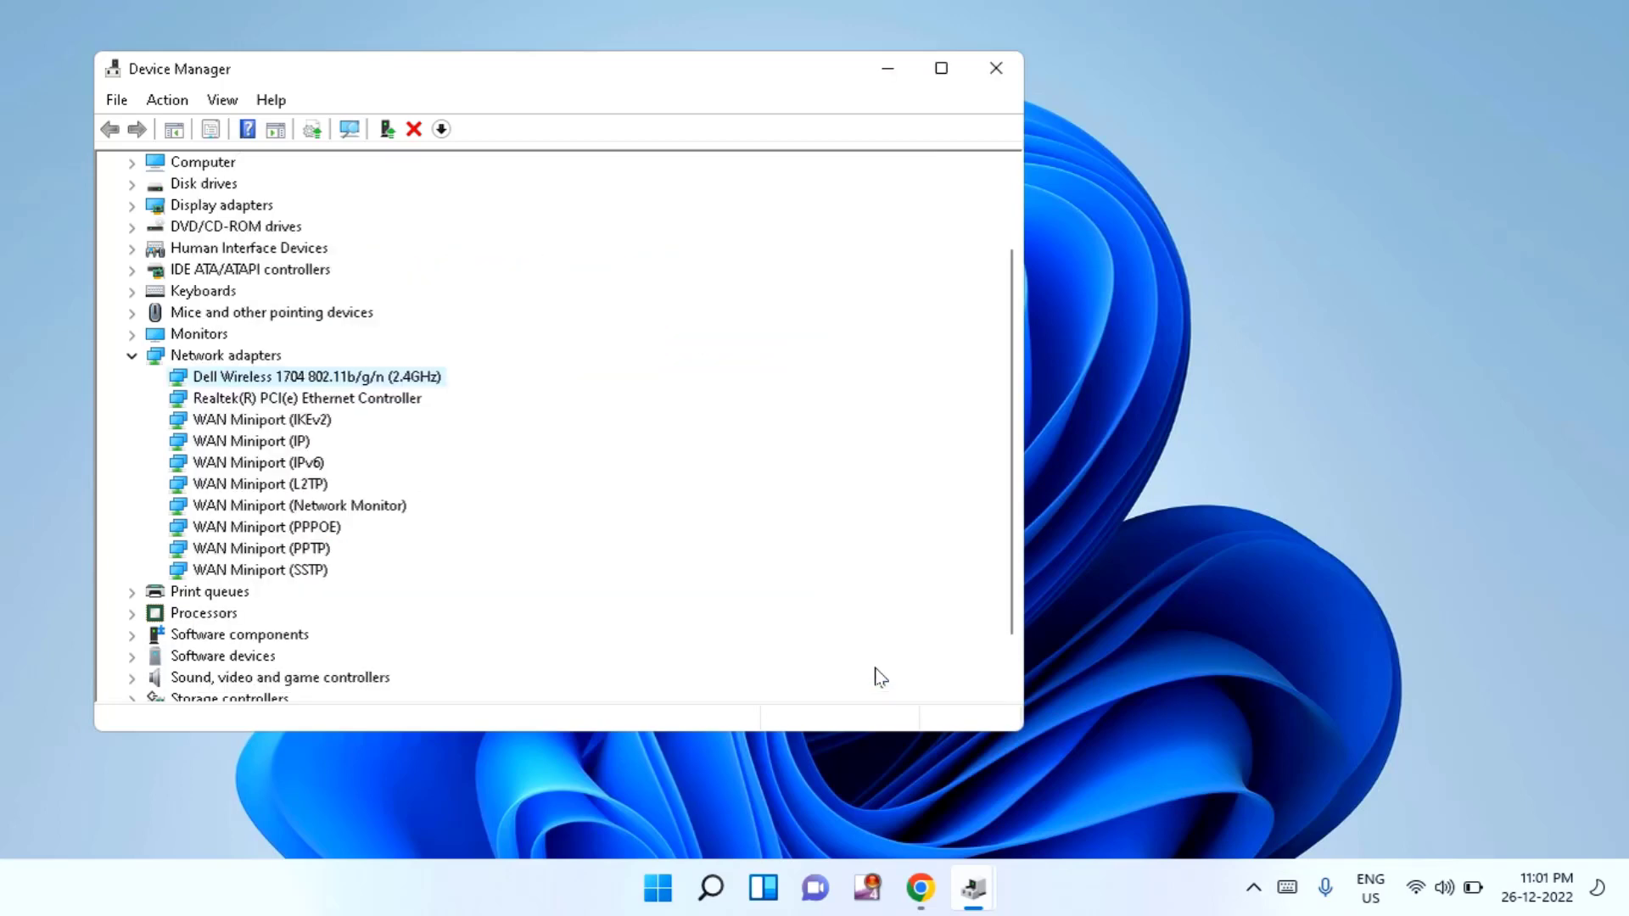
left_click(996, 70)
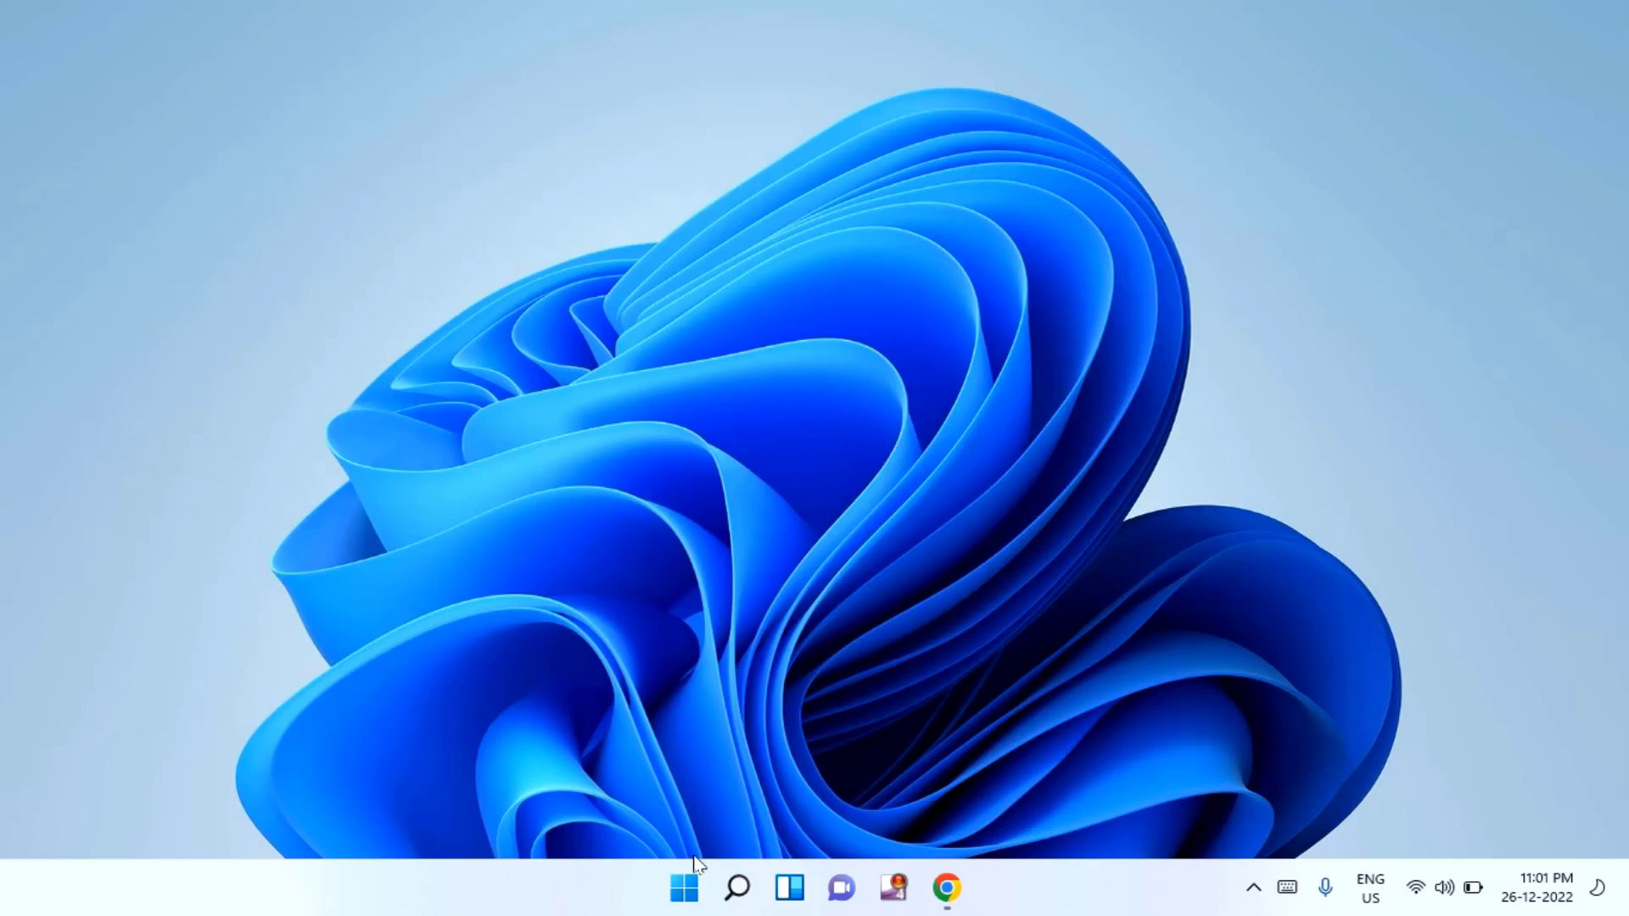
Step: Search Windows for services.msc and open the Services app
left_click(738, 888)
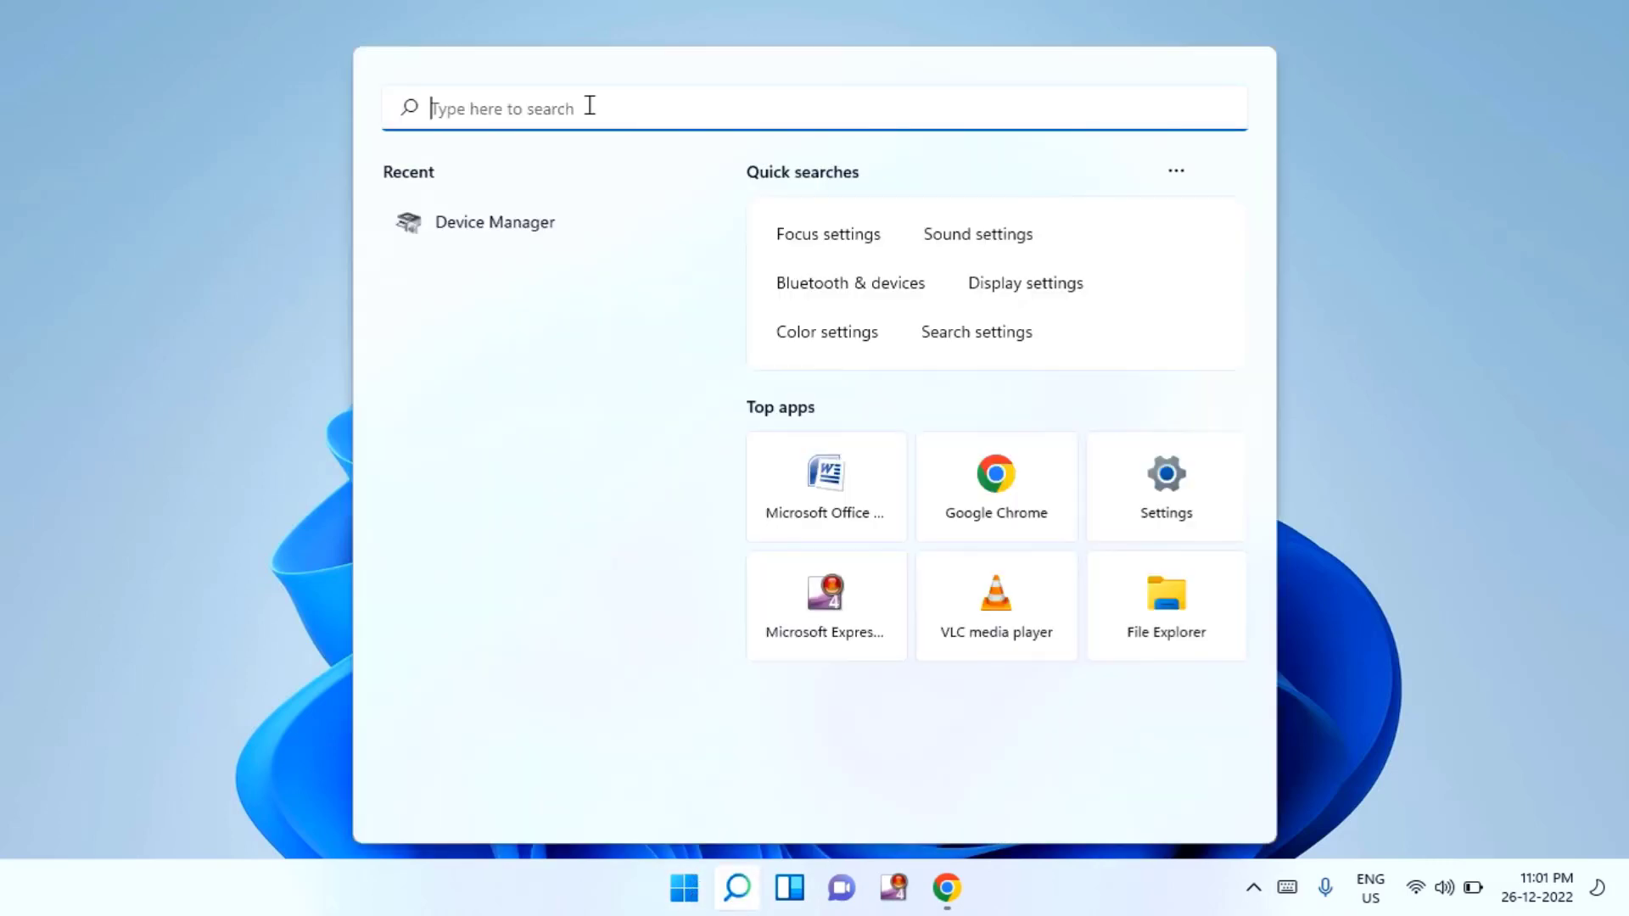
type("servic")
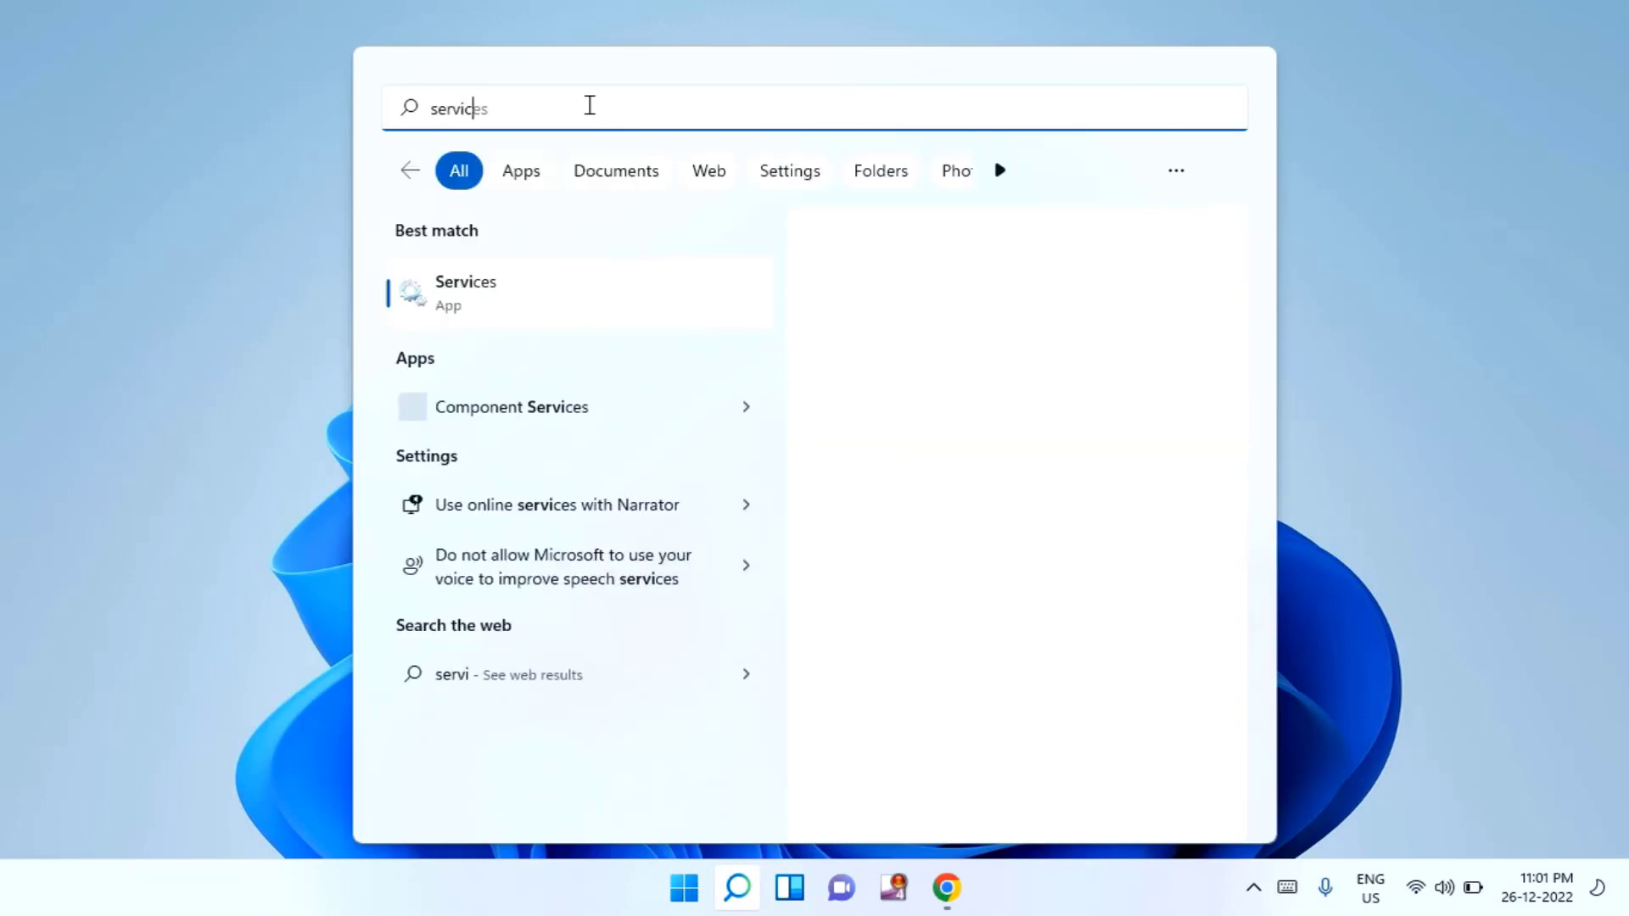
type("es")
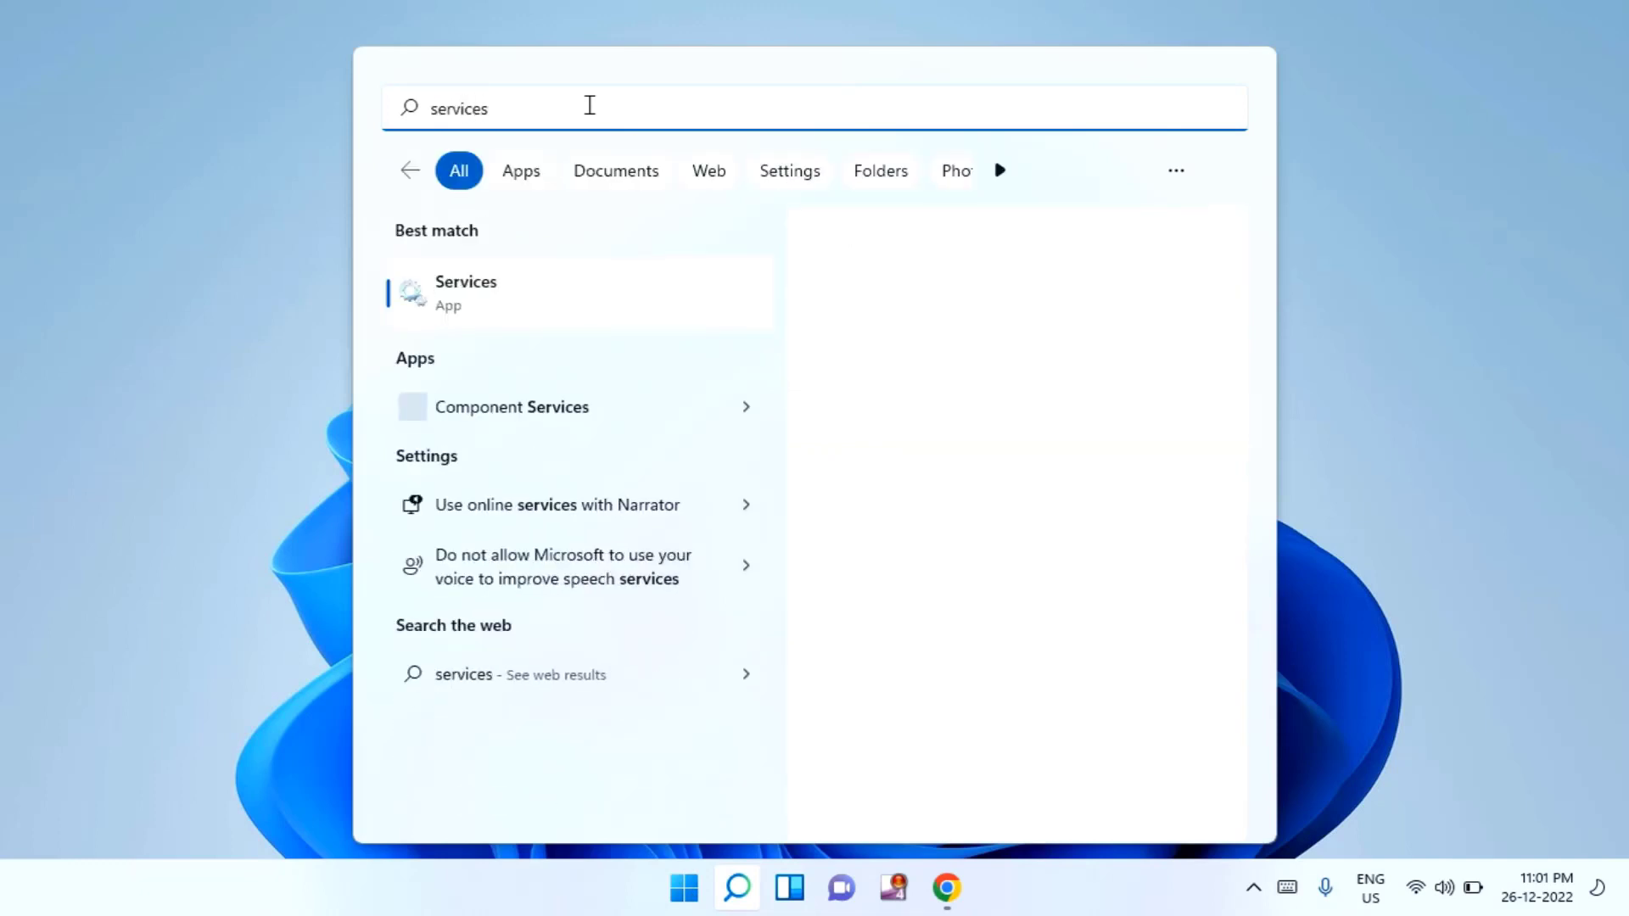
type(".")
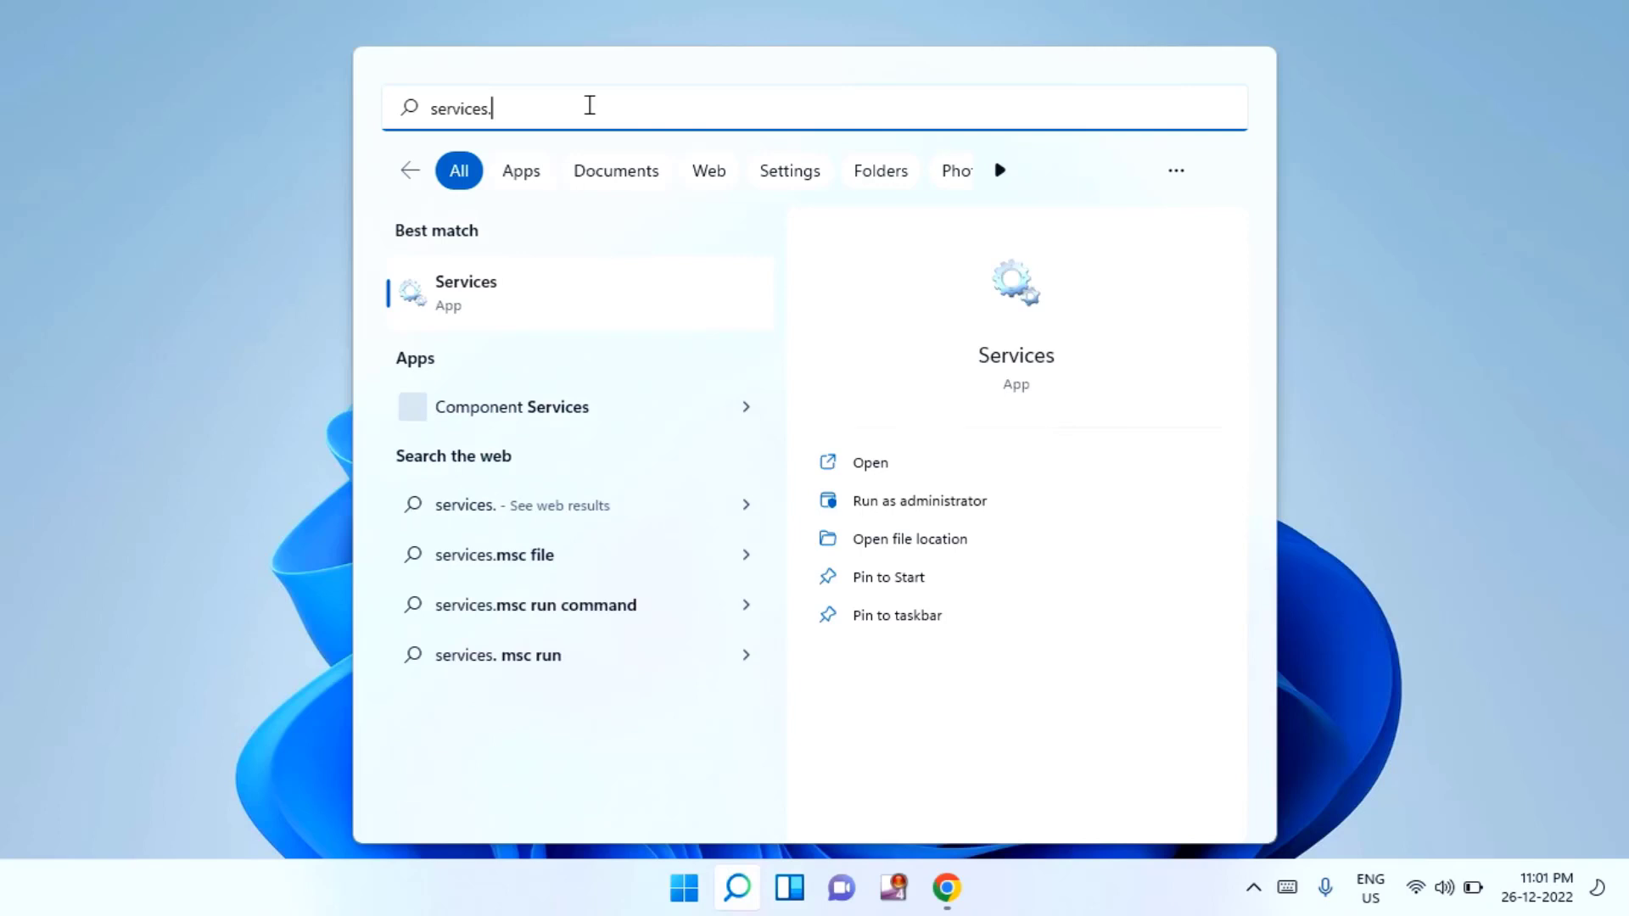
type("msc")
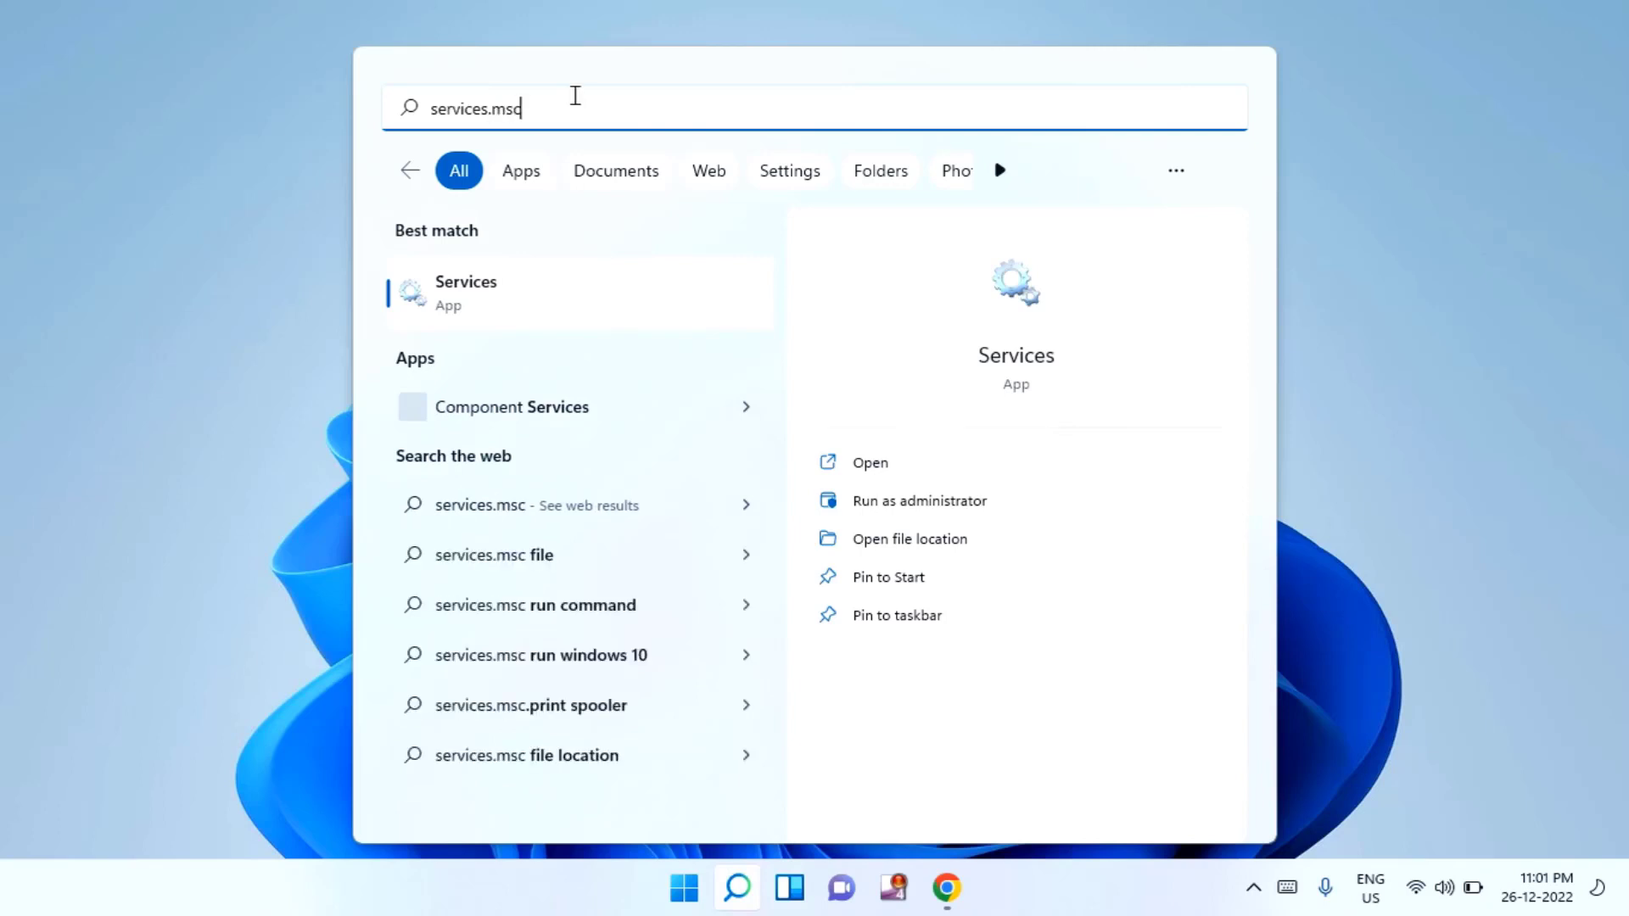
left_click(545, 282)
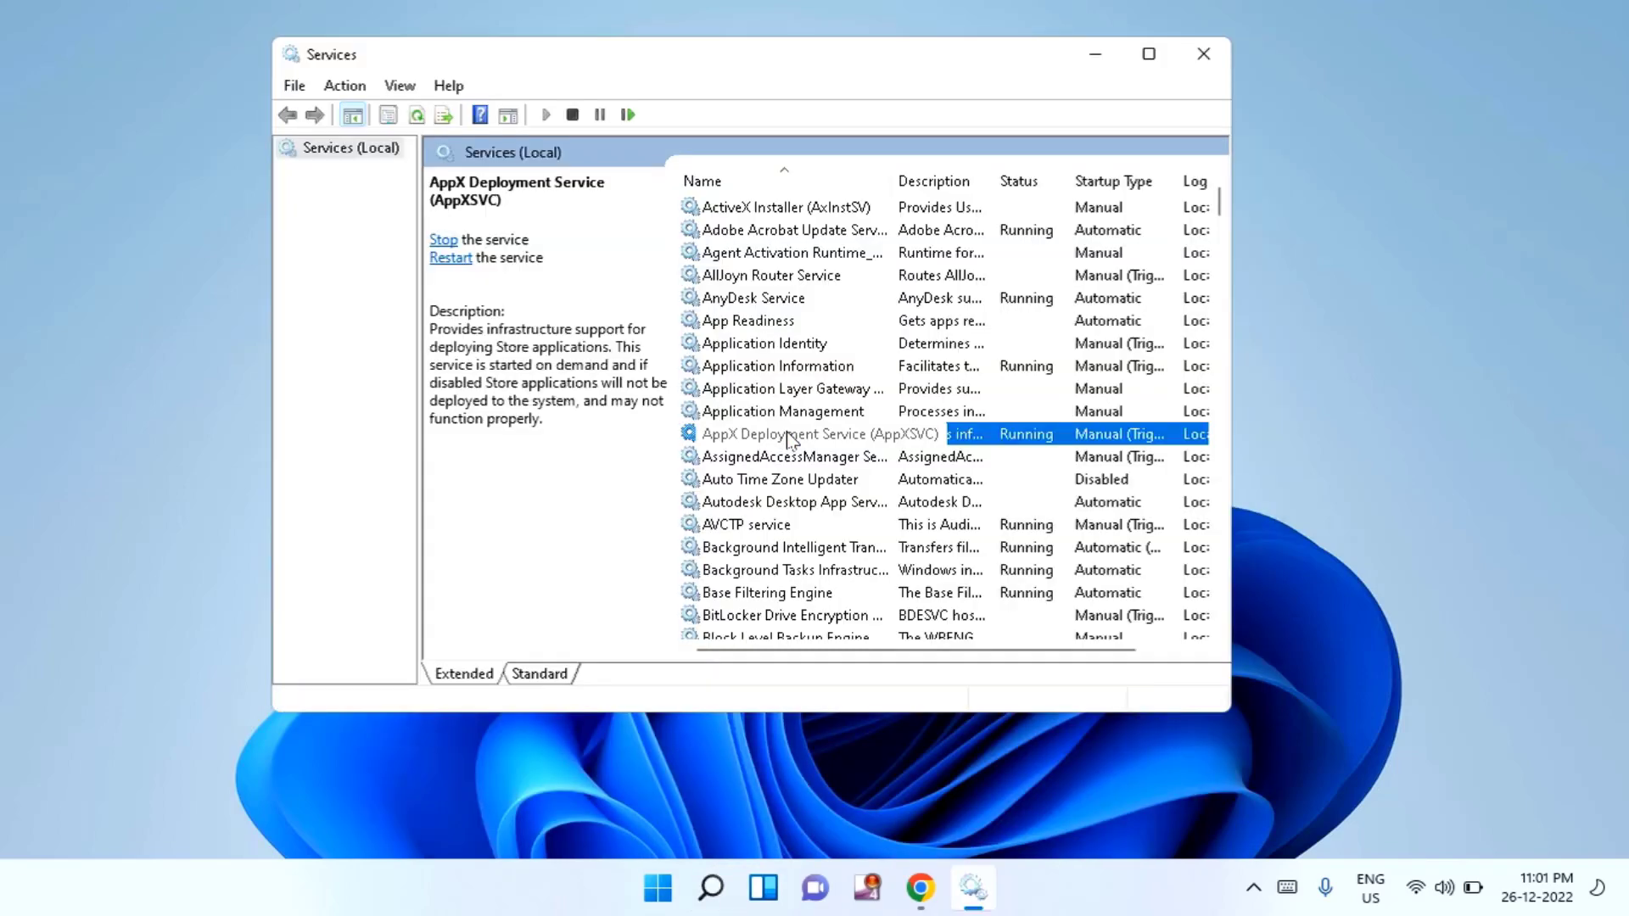
Step: Set the WLAN AutoConfig service's startup type to Automatic and apply the change
key("w")
key("l")
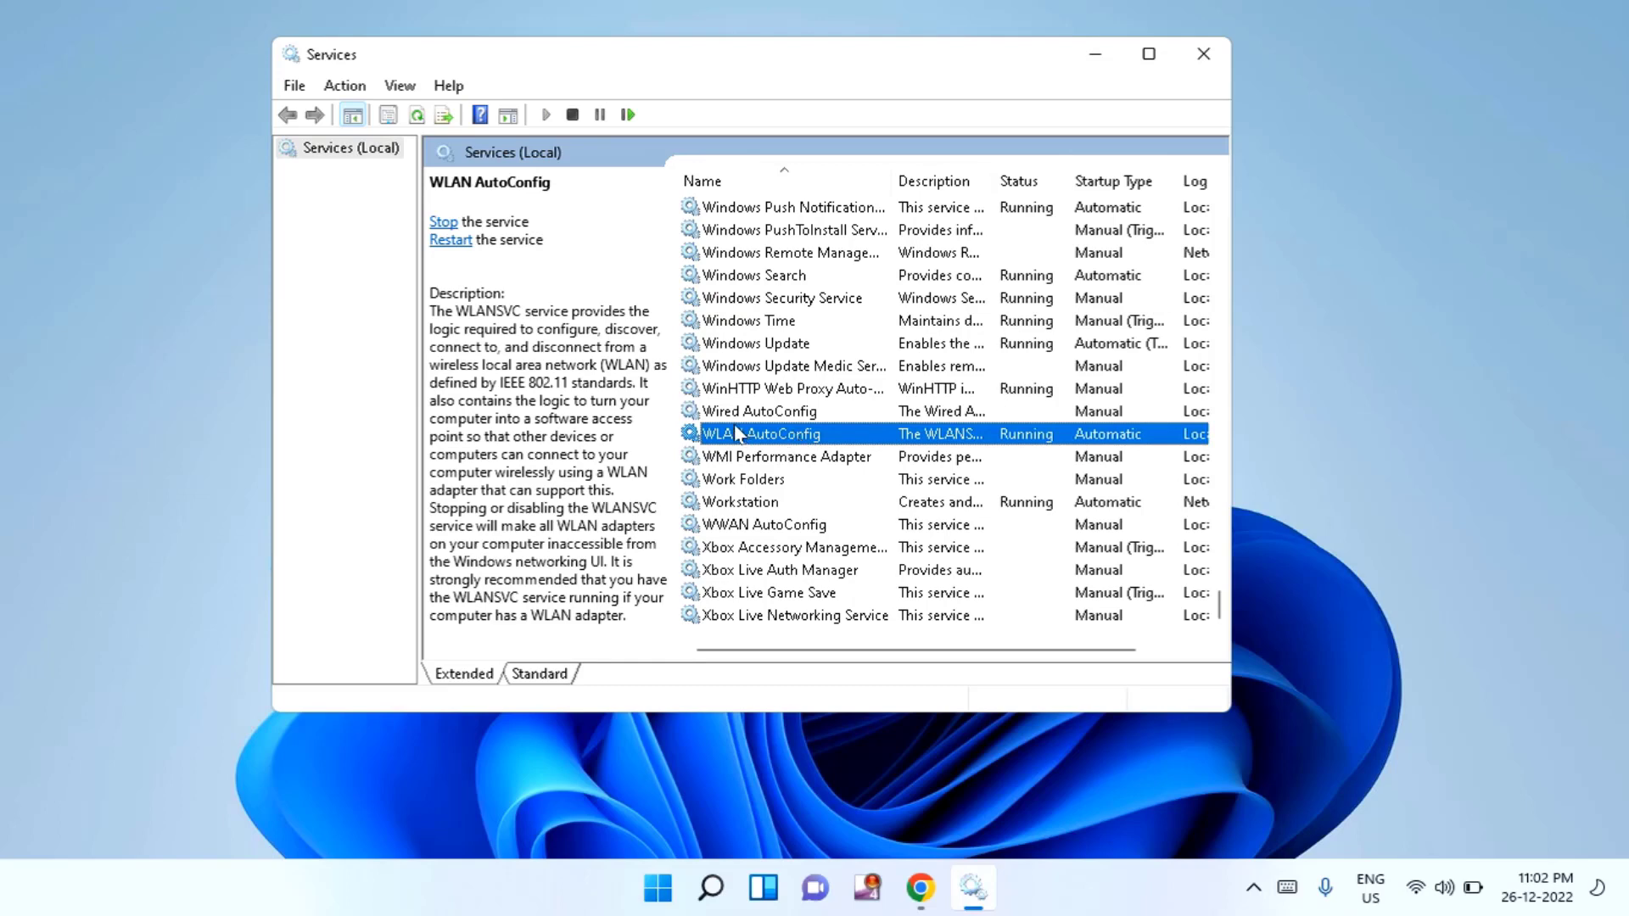
right_click(797, 439)
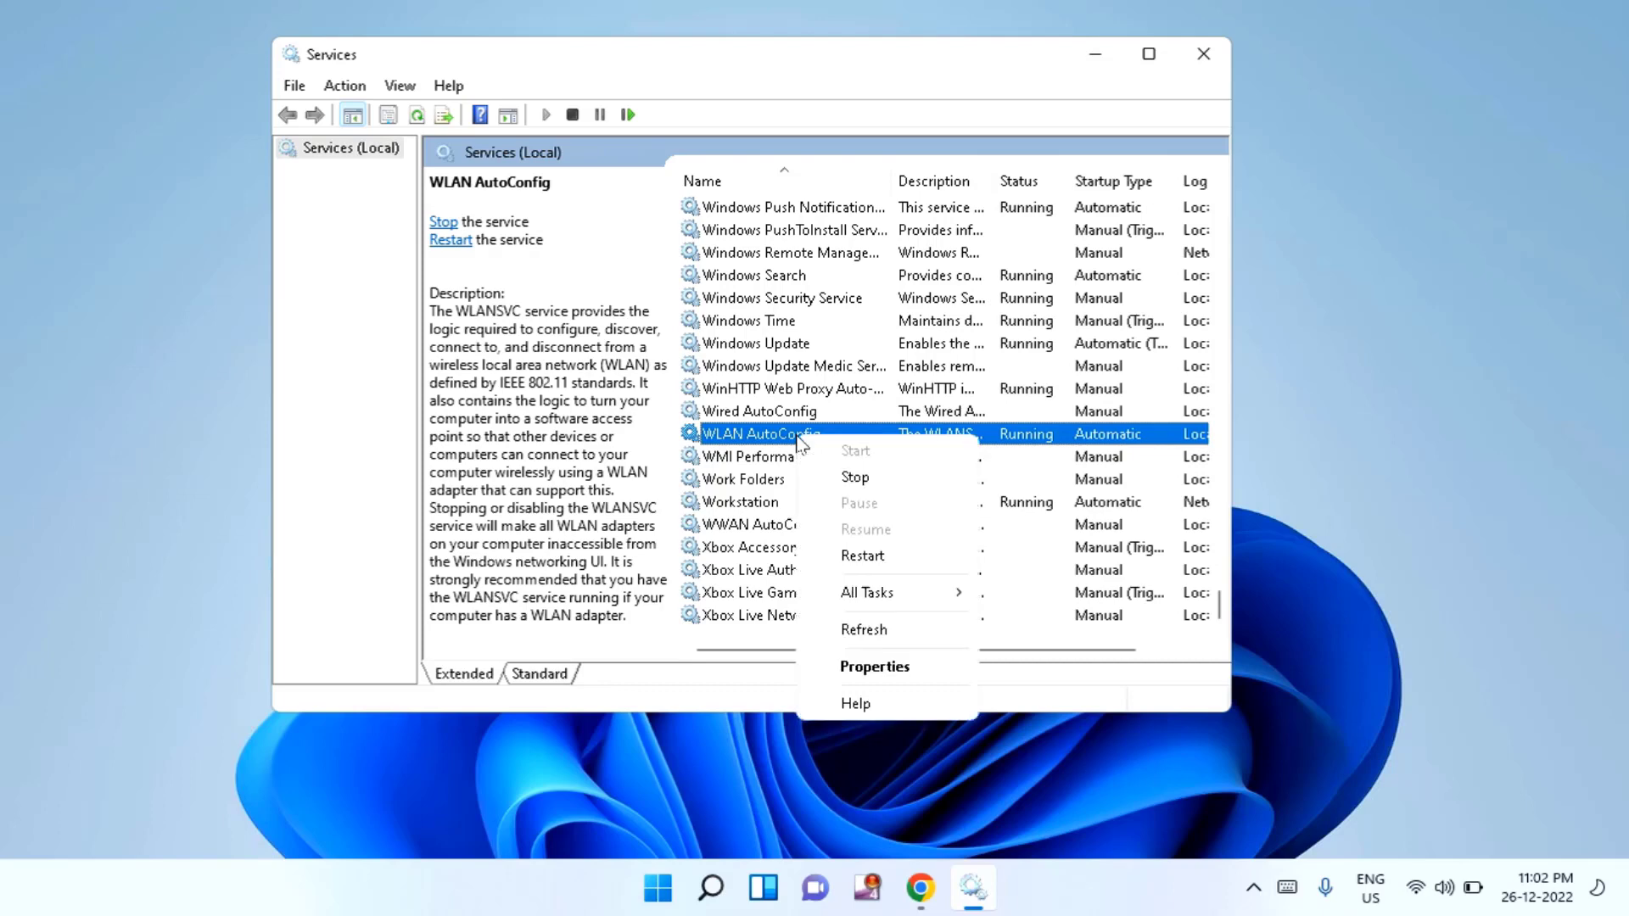
left_click(882, 671)
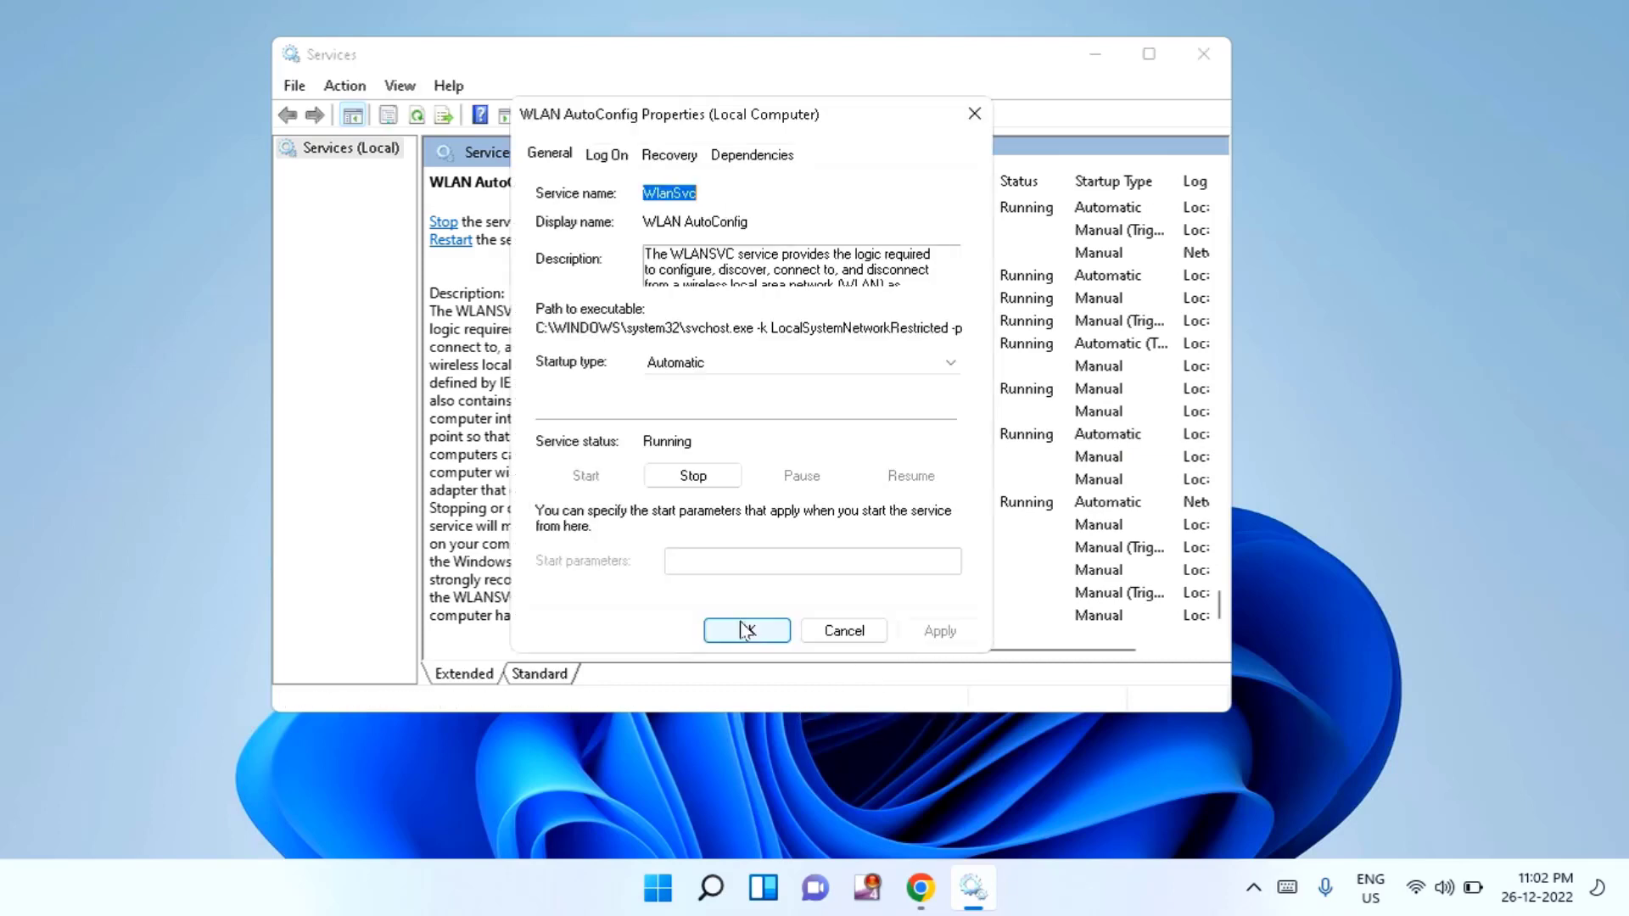
left_click(726, 365)
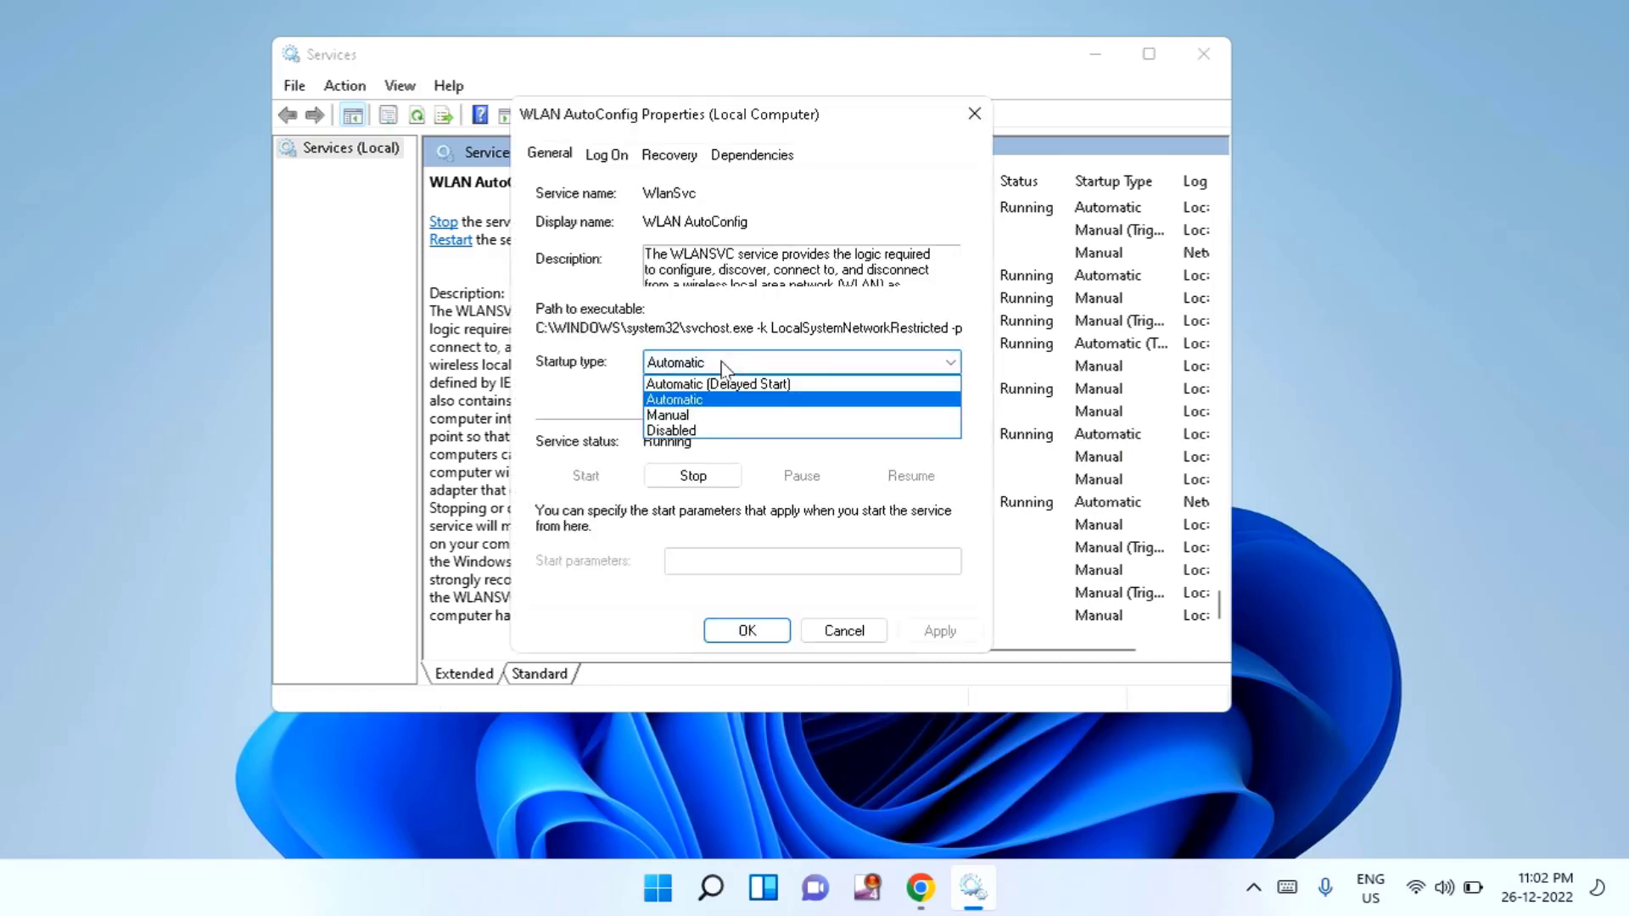
left_click(710, 403)
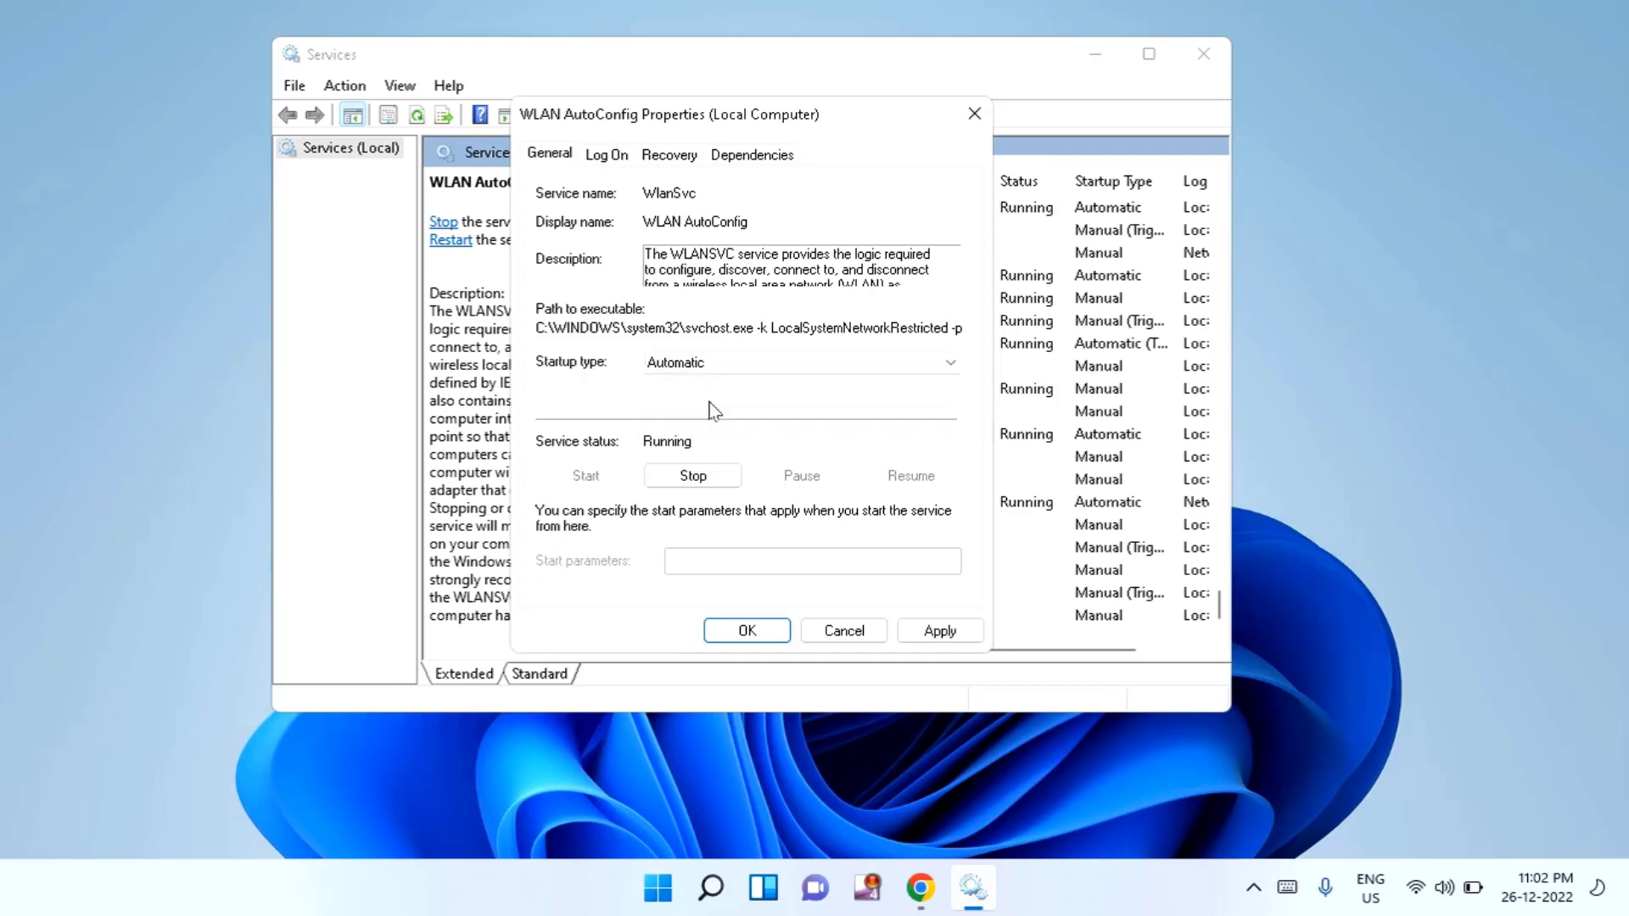
left_click(929, 633)
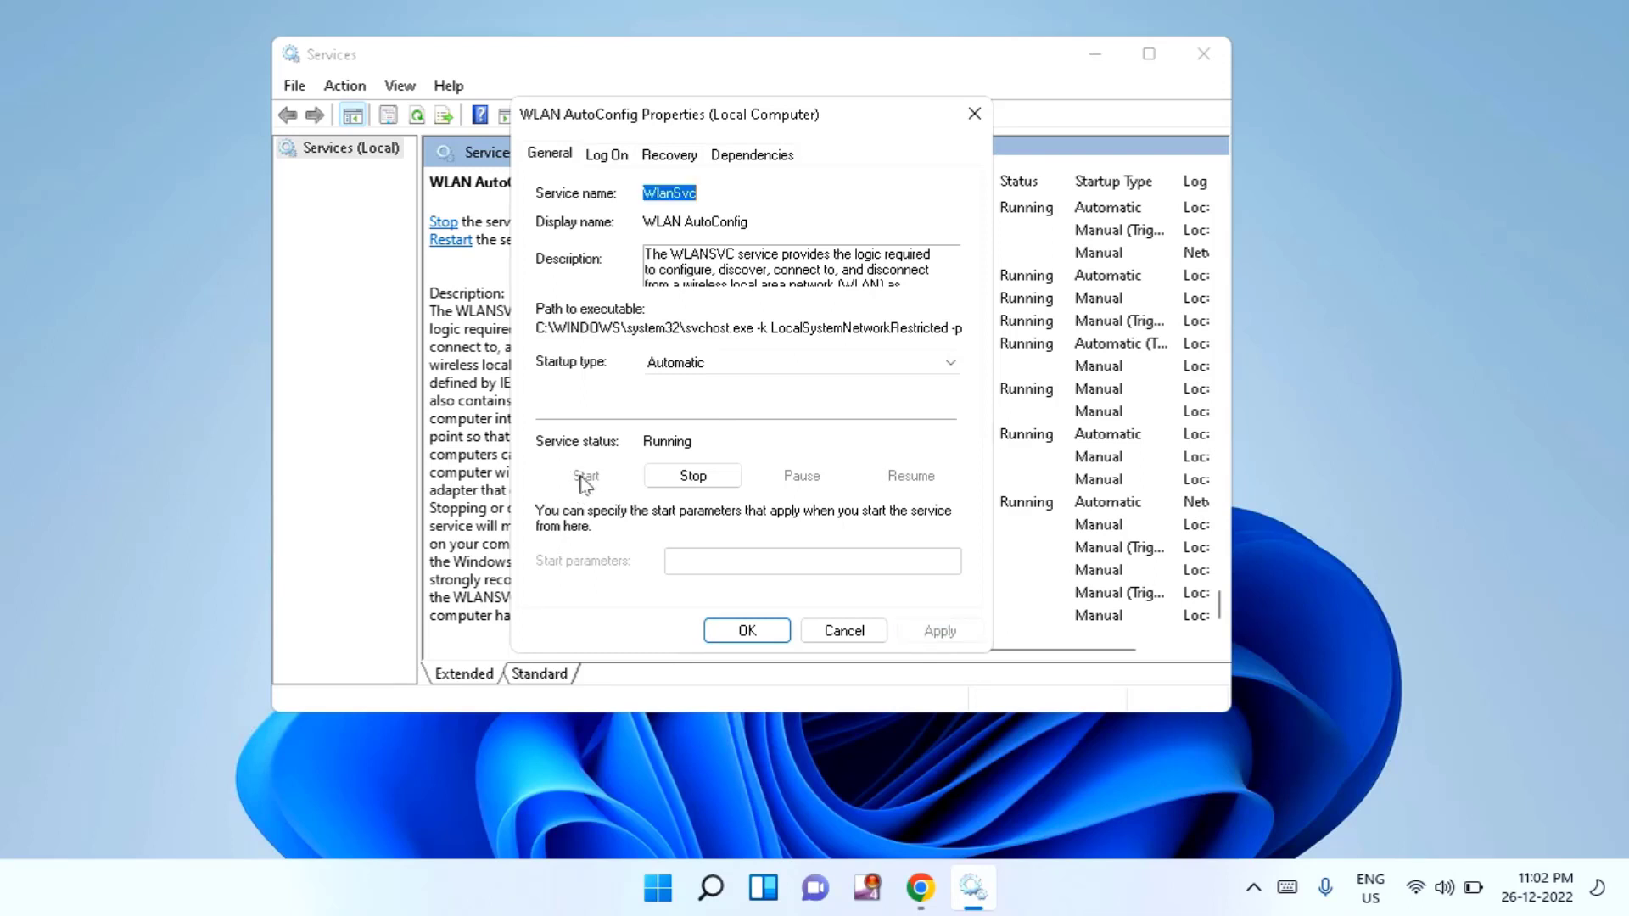
left_click(747, 630)
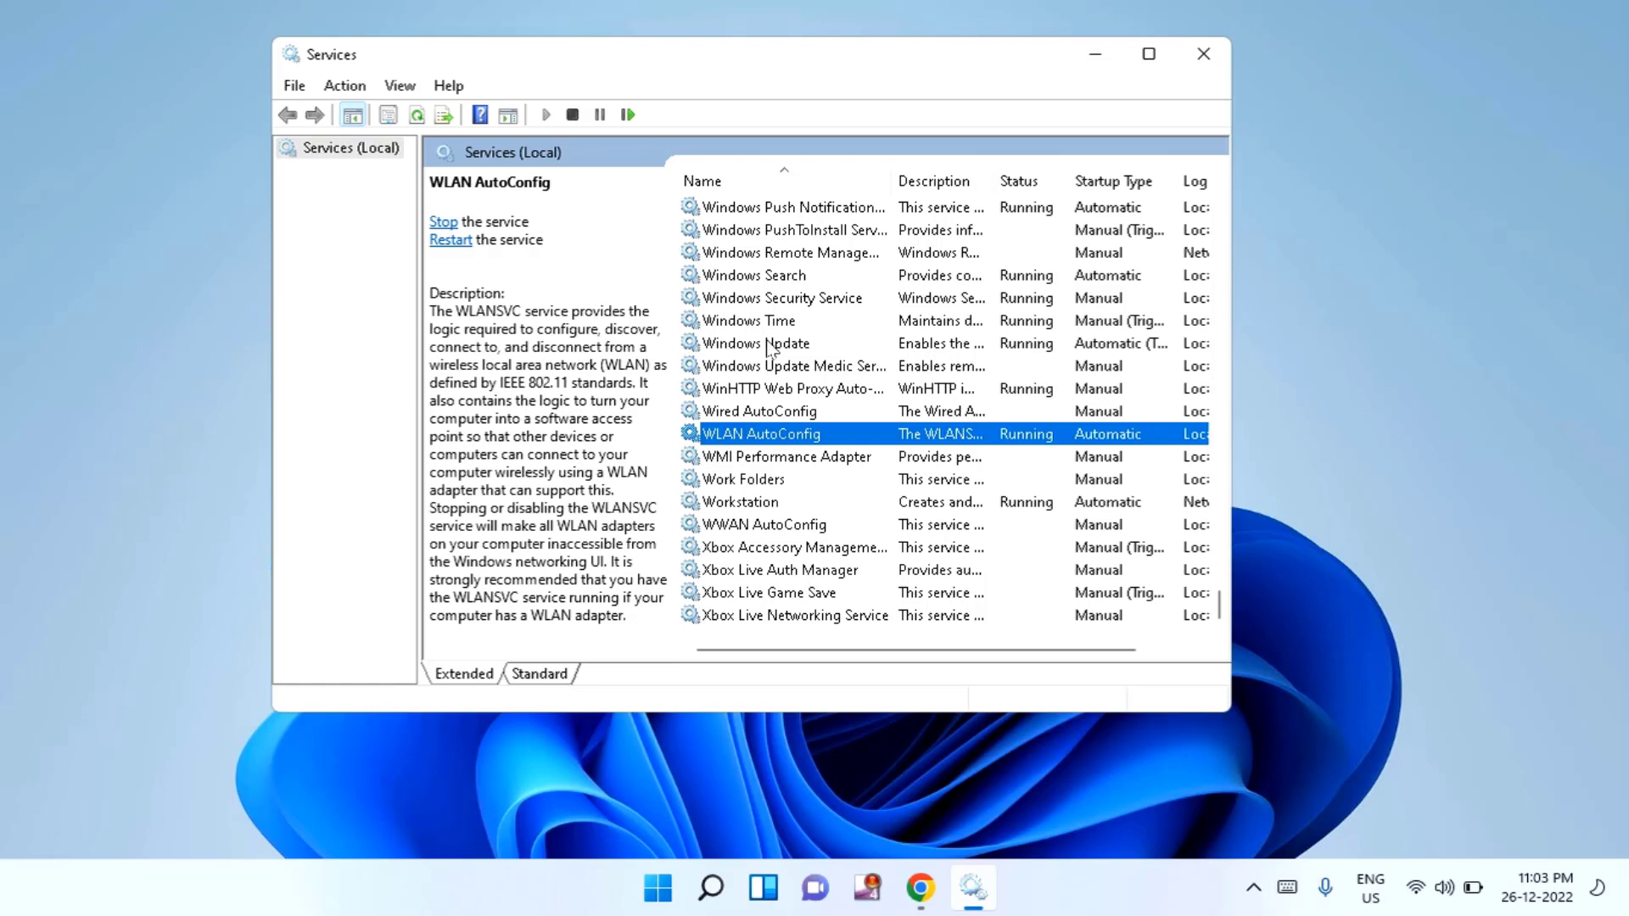
Step: Set the Windows Update service's startup type to Automatic, apply the change, and close the Services window
left_click(767, 346)
right_click(768, 343)
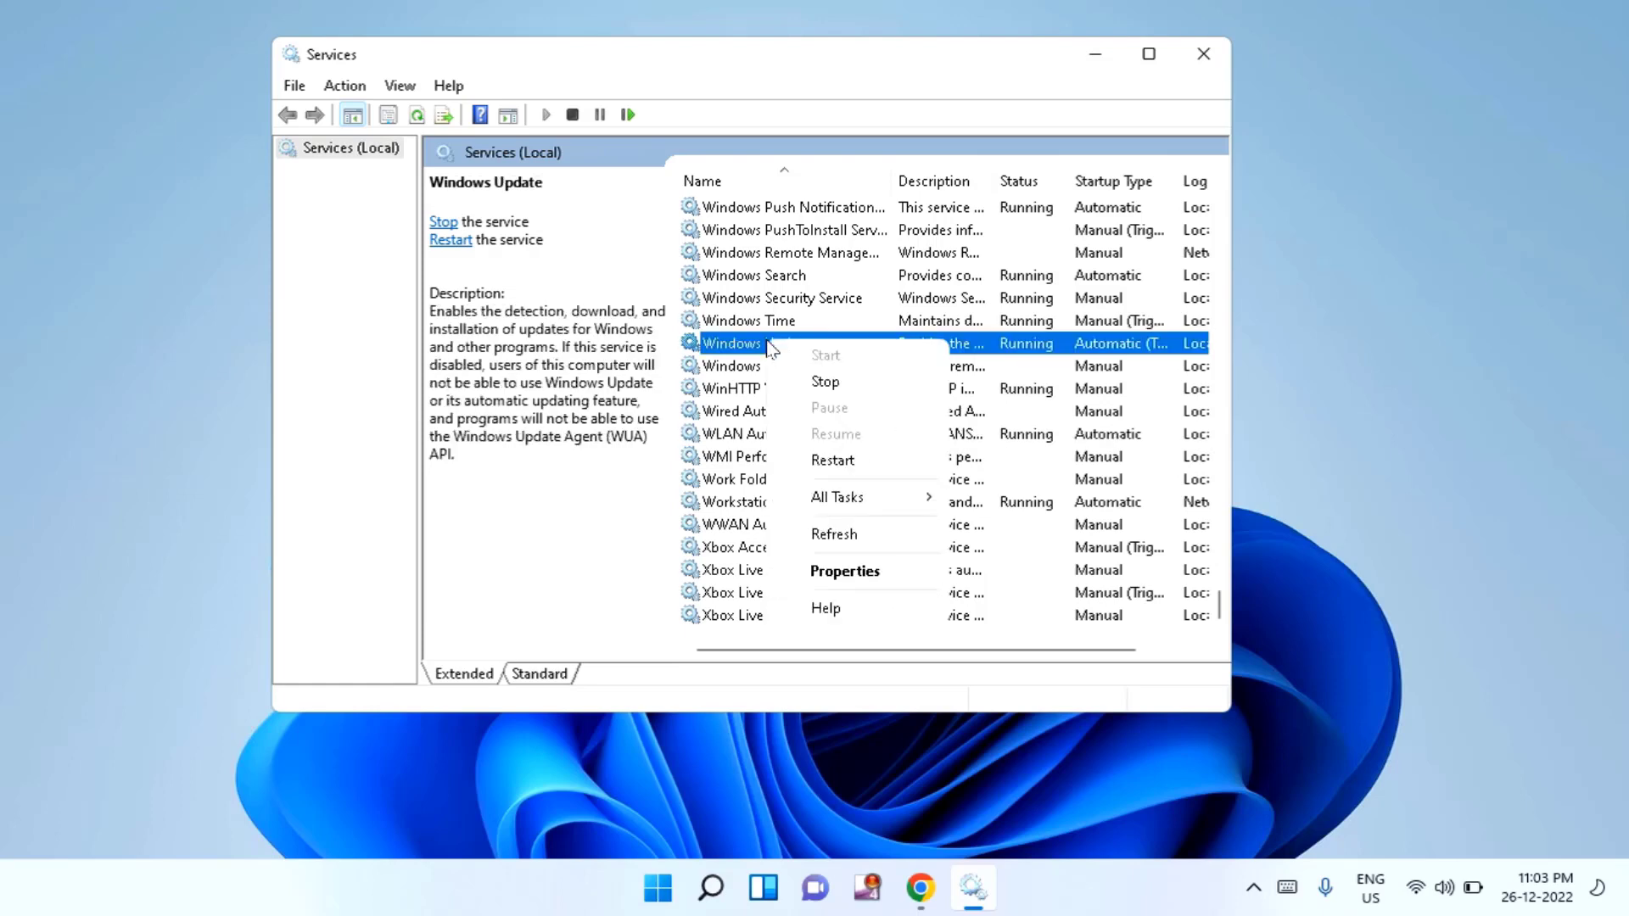
left_click(846, 573)
left_click(687, 362)
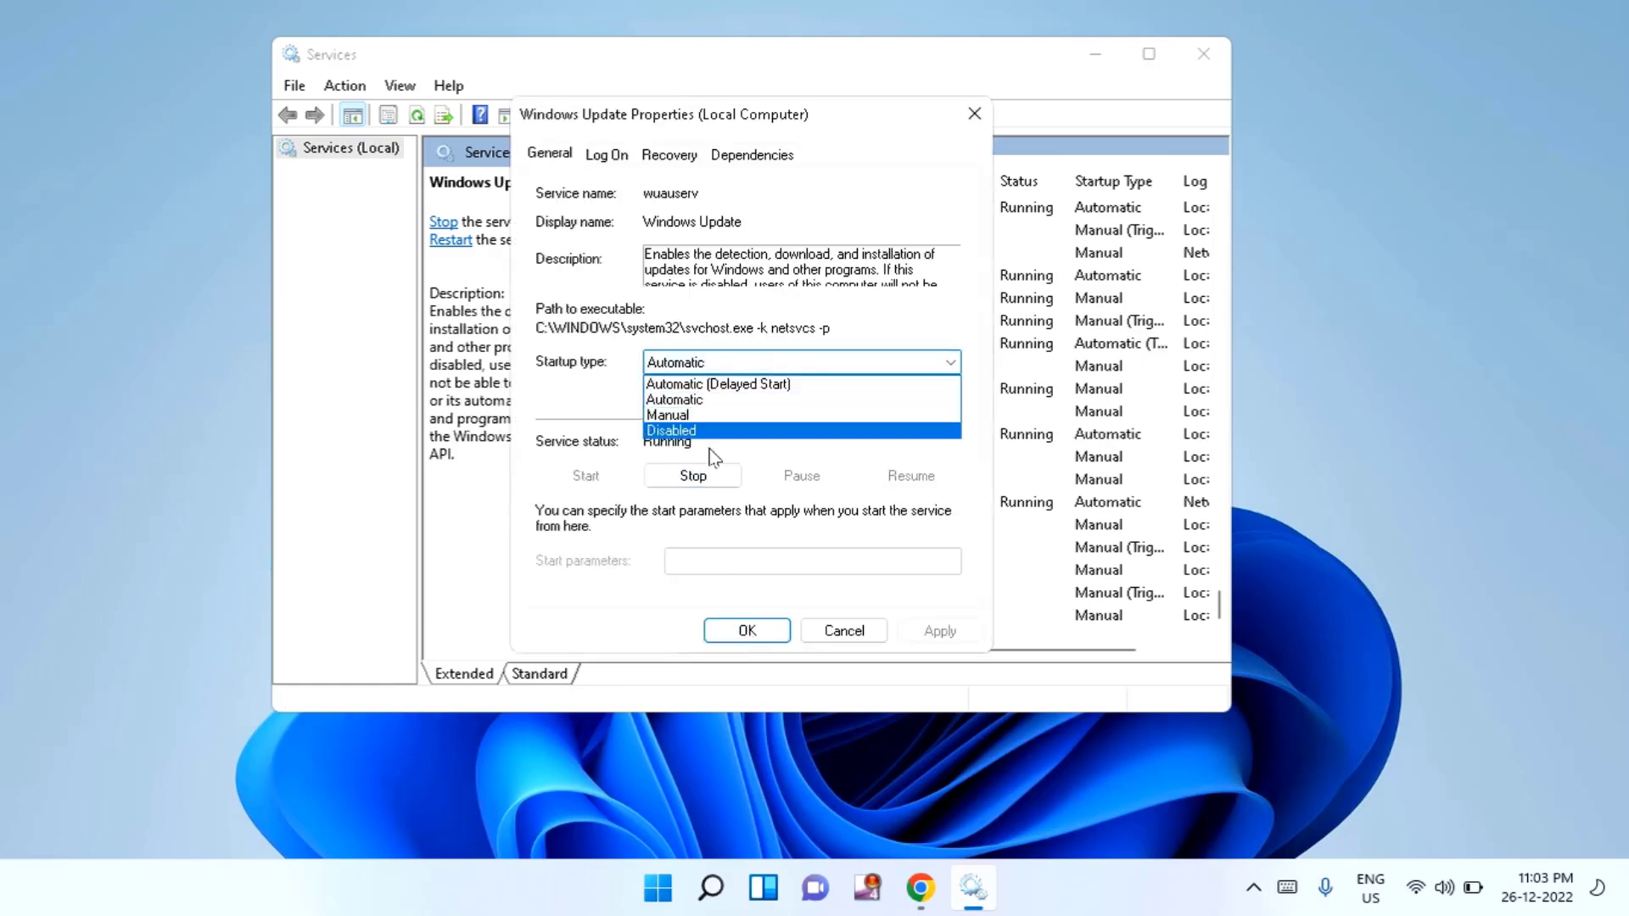
left_click(684, 399)
left_click(938, 630)
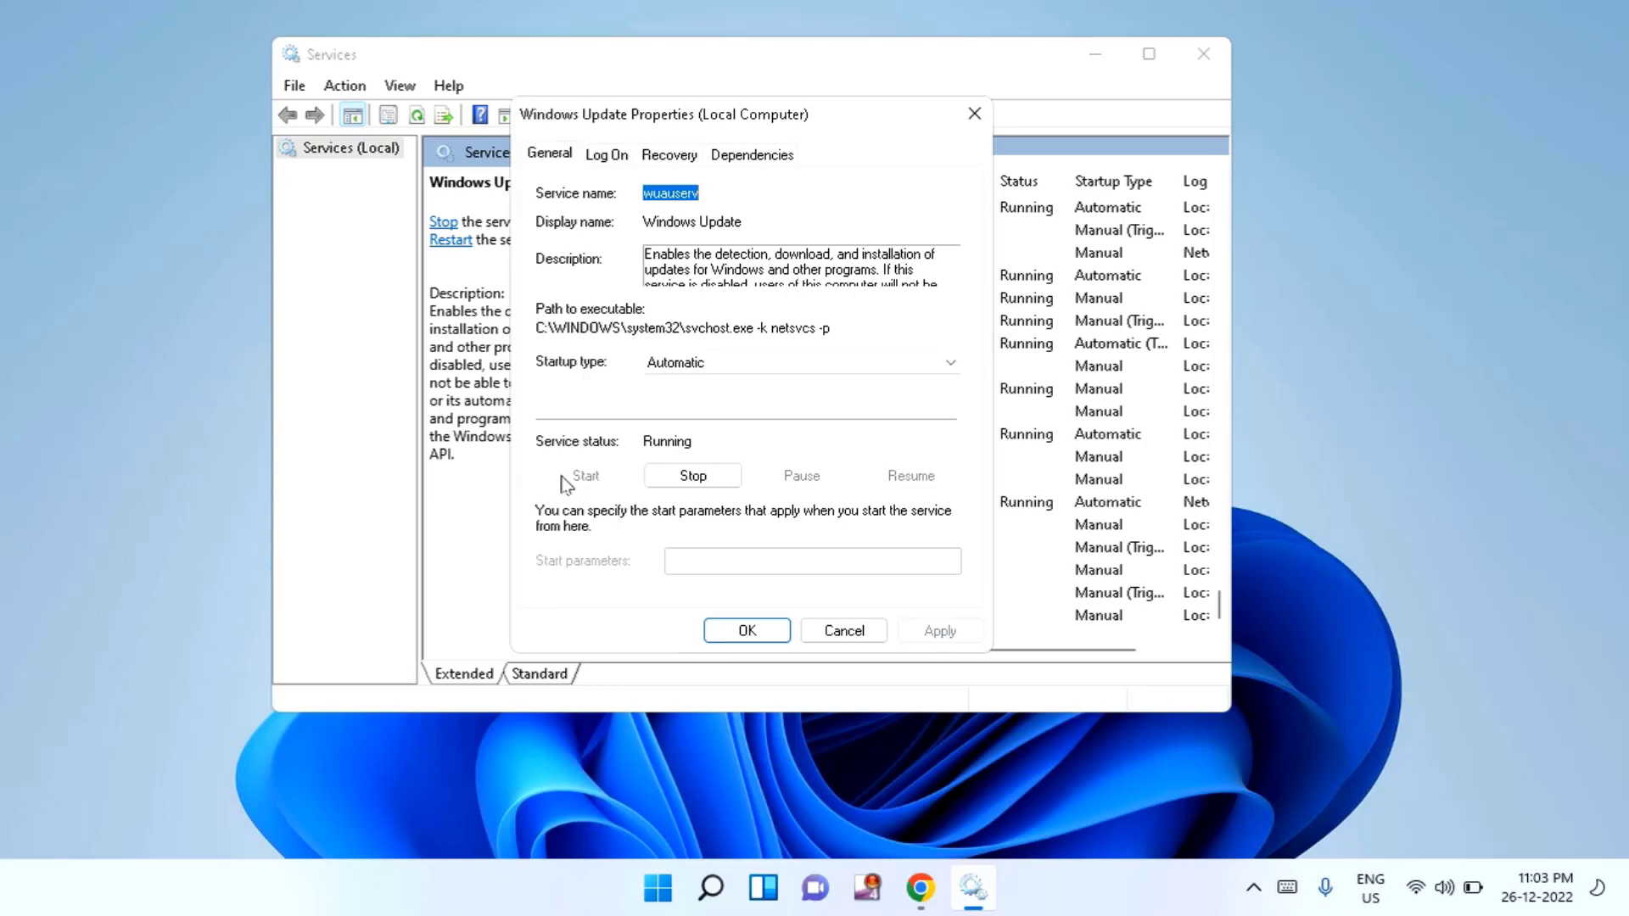
left_click(777, 633)
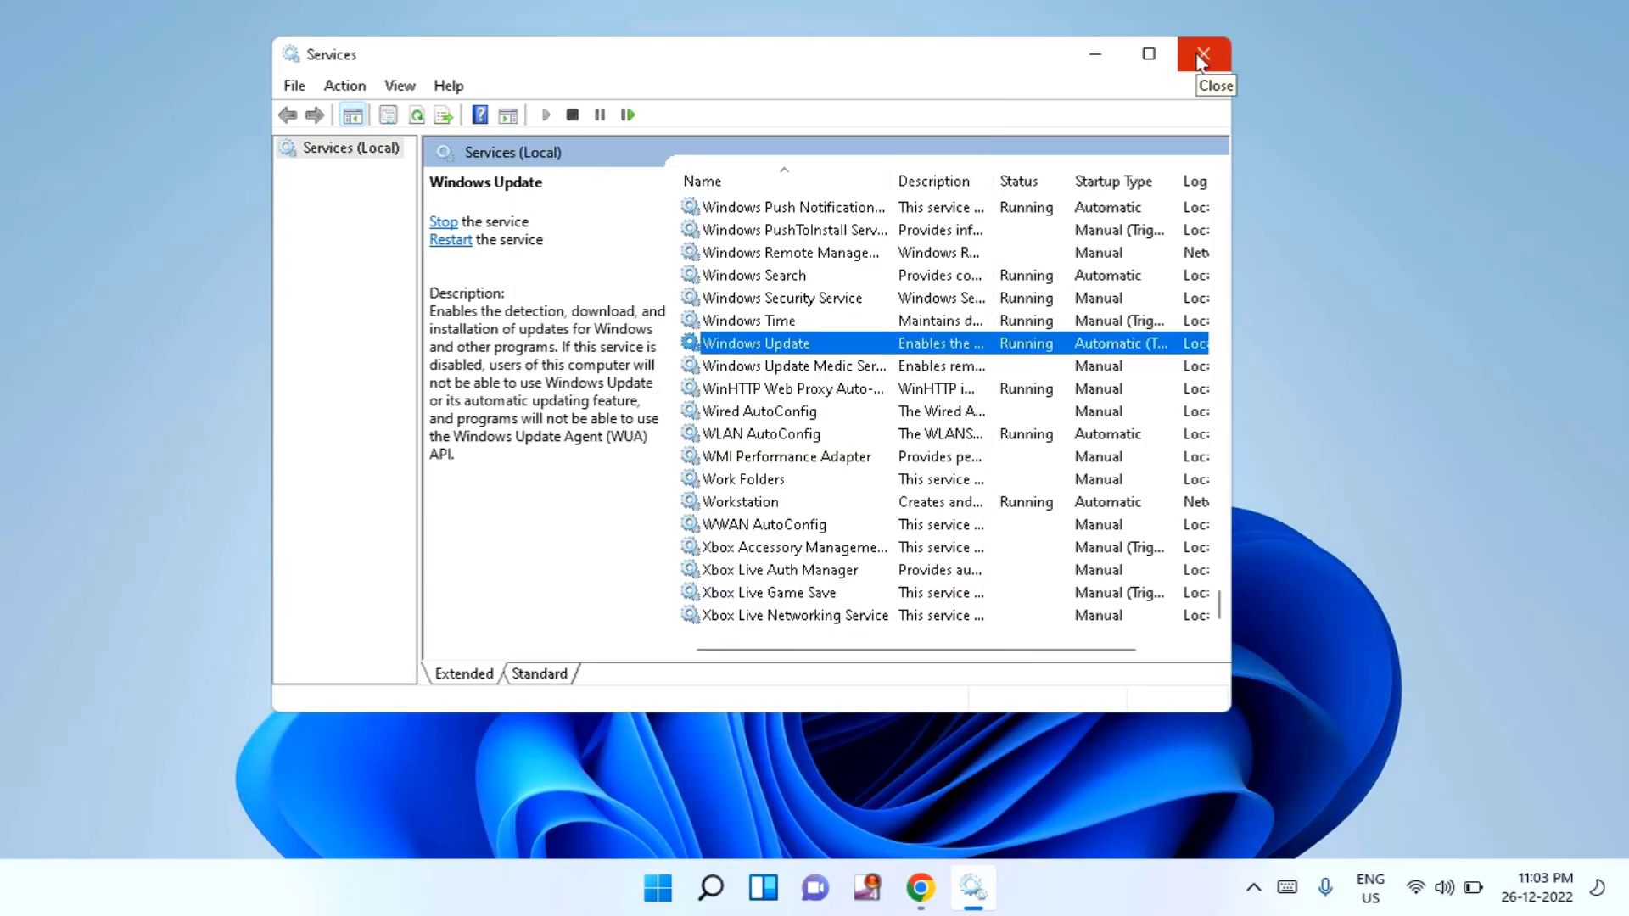
left_click(1200, 56)
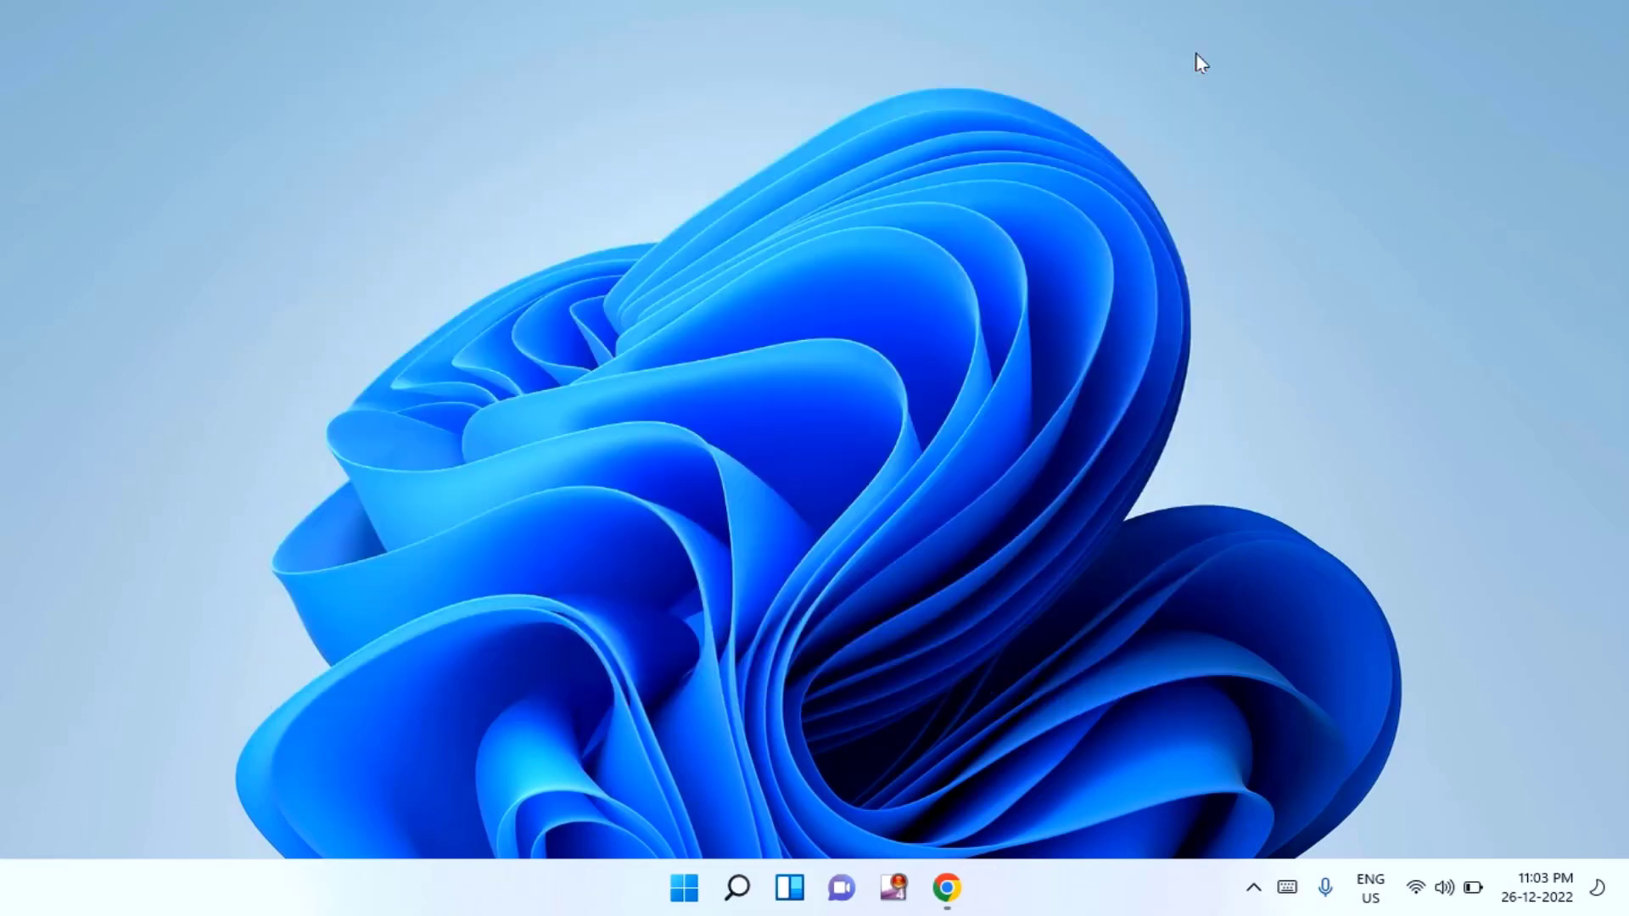
Step: Search Windows for cmd and open Command Prompt as administrator
left_click(686, 888)
left_click(653, 109)
type("cmd")
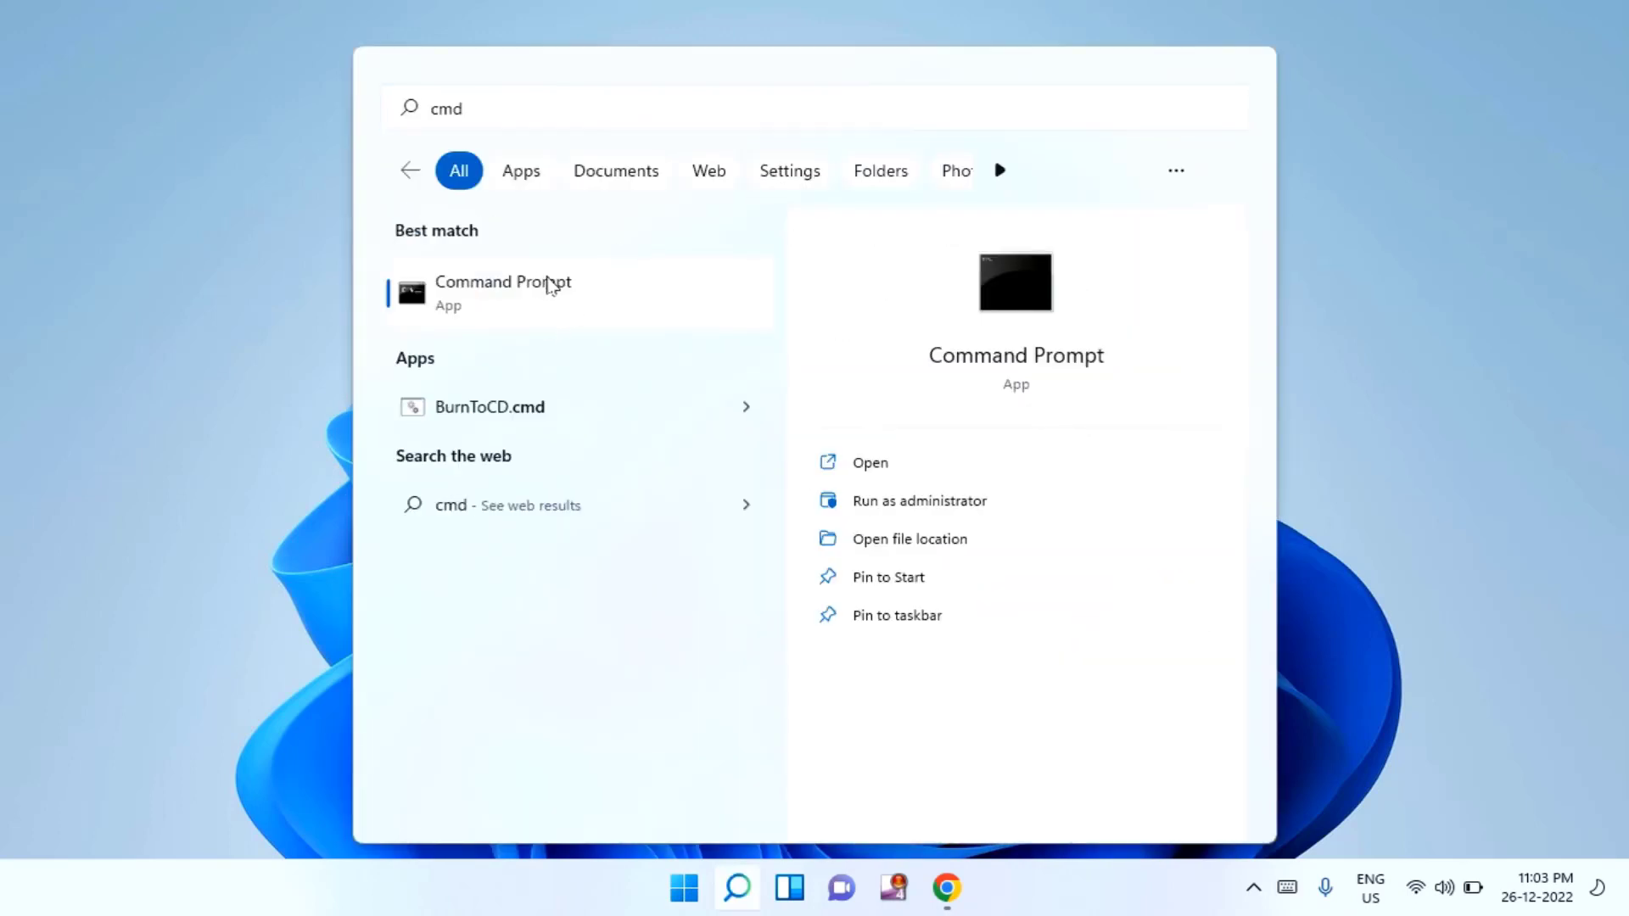
right_click(548, 288)
left_click(612, 318)
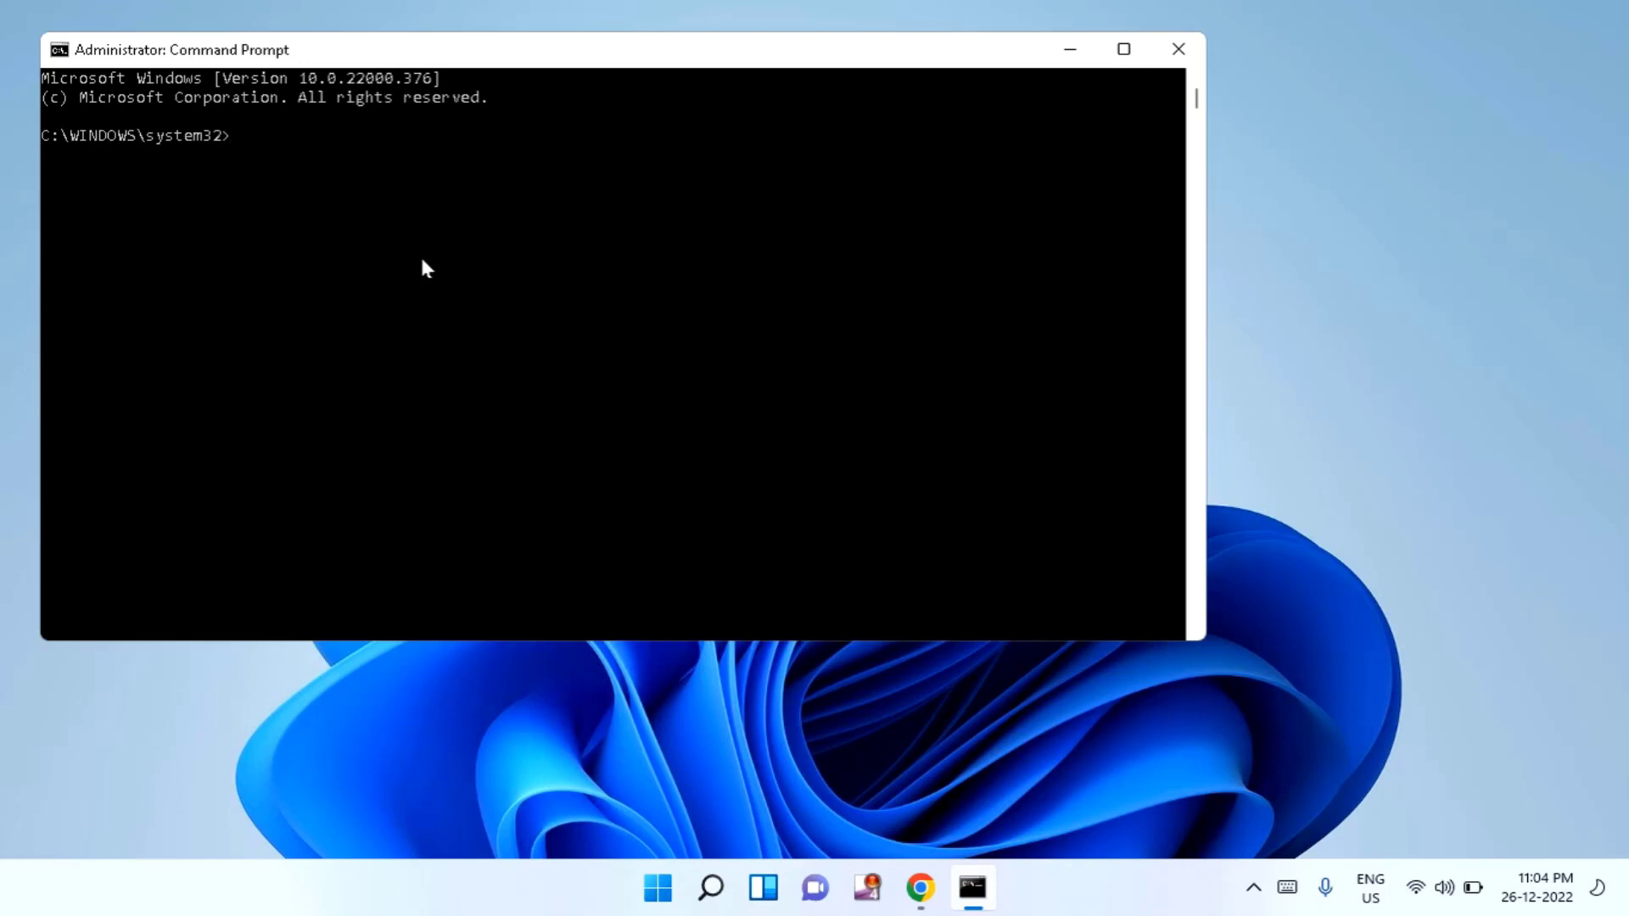
Step: Run the commands "netsh winsock reset" and "netsh int ip reset resetlog.txt", and close the Command Prompt window
type("netsh winsock reset")
key("Return")
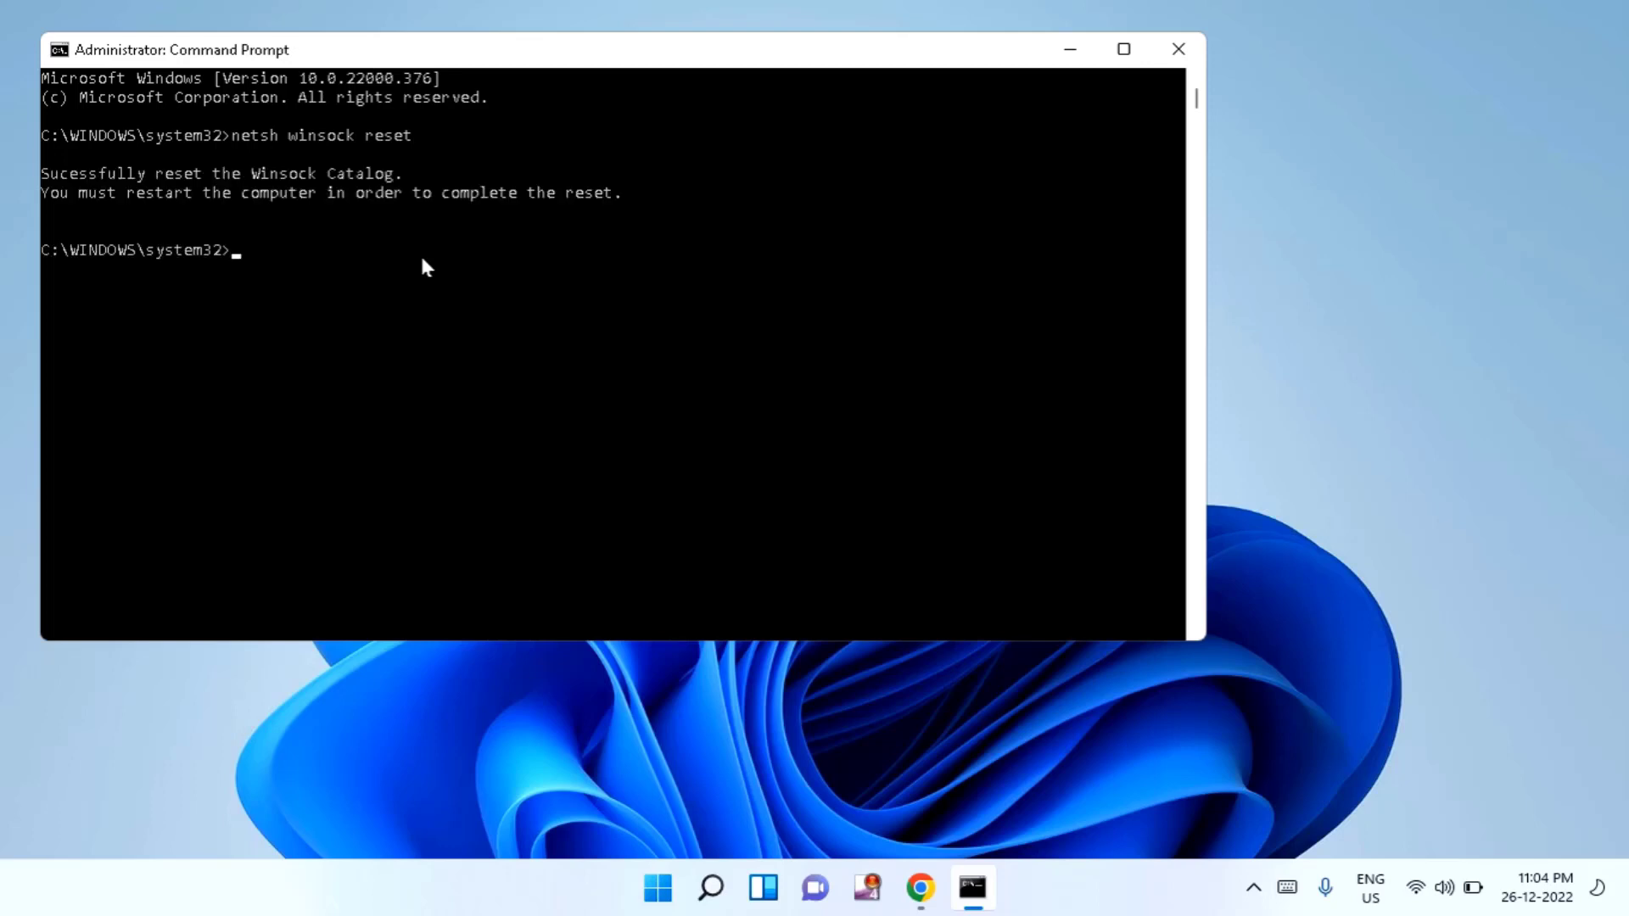
type("netsh int ip")
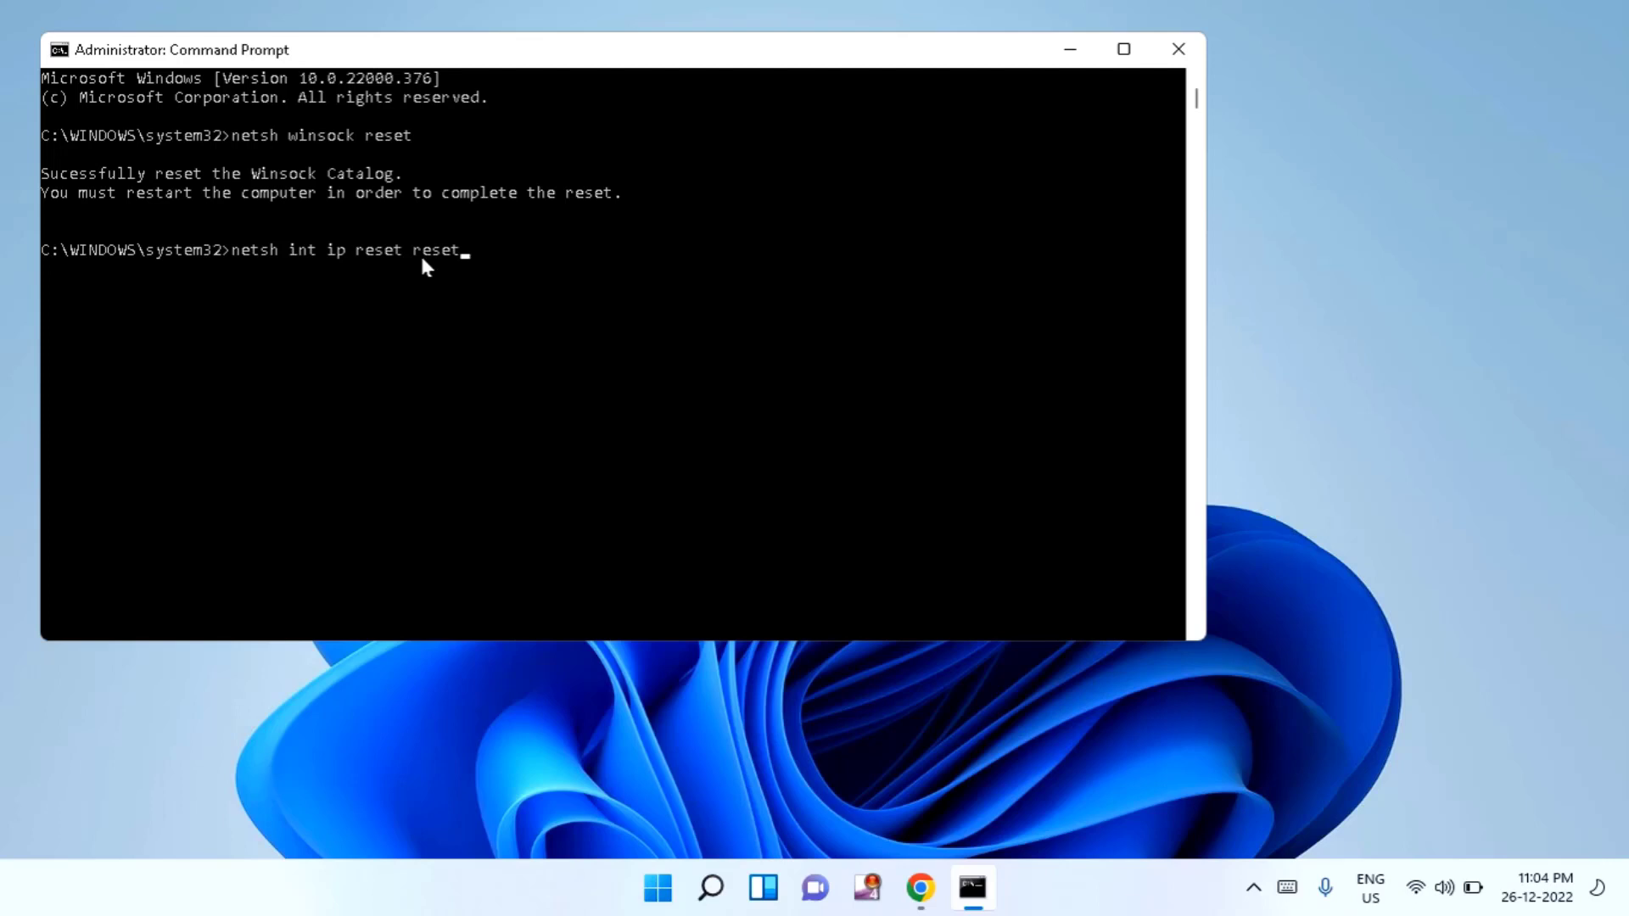
type("reset resetlog.txt")
key("Return")
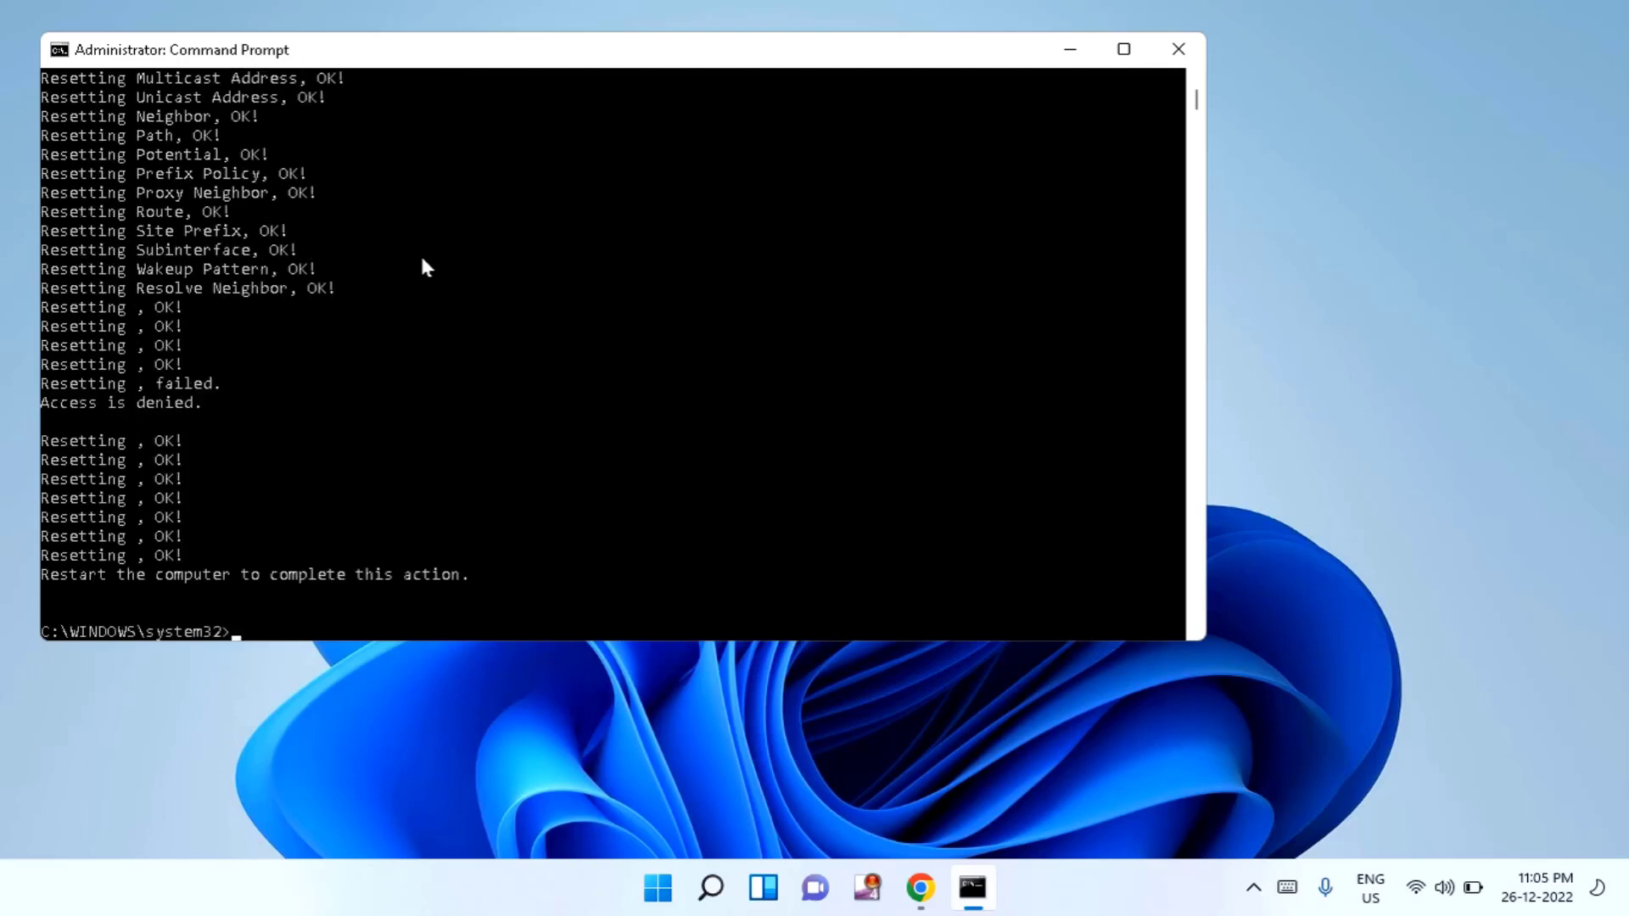
left_click(1179, 49)
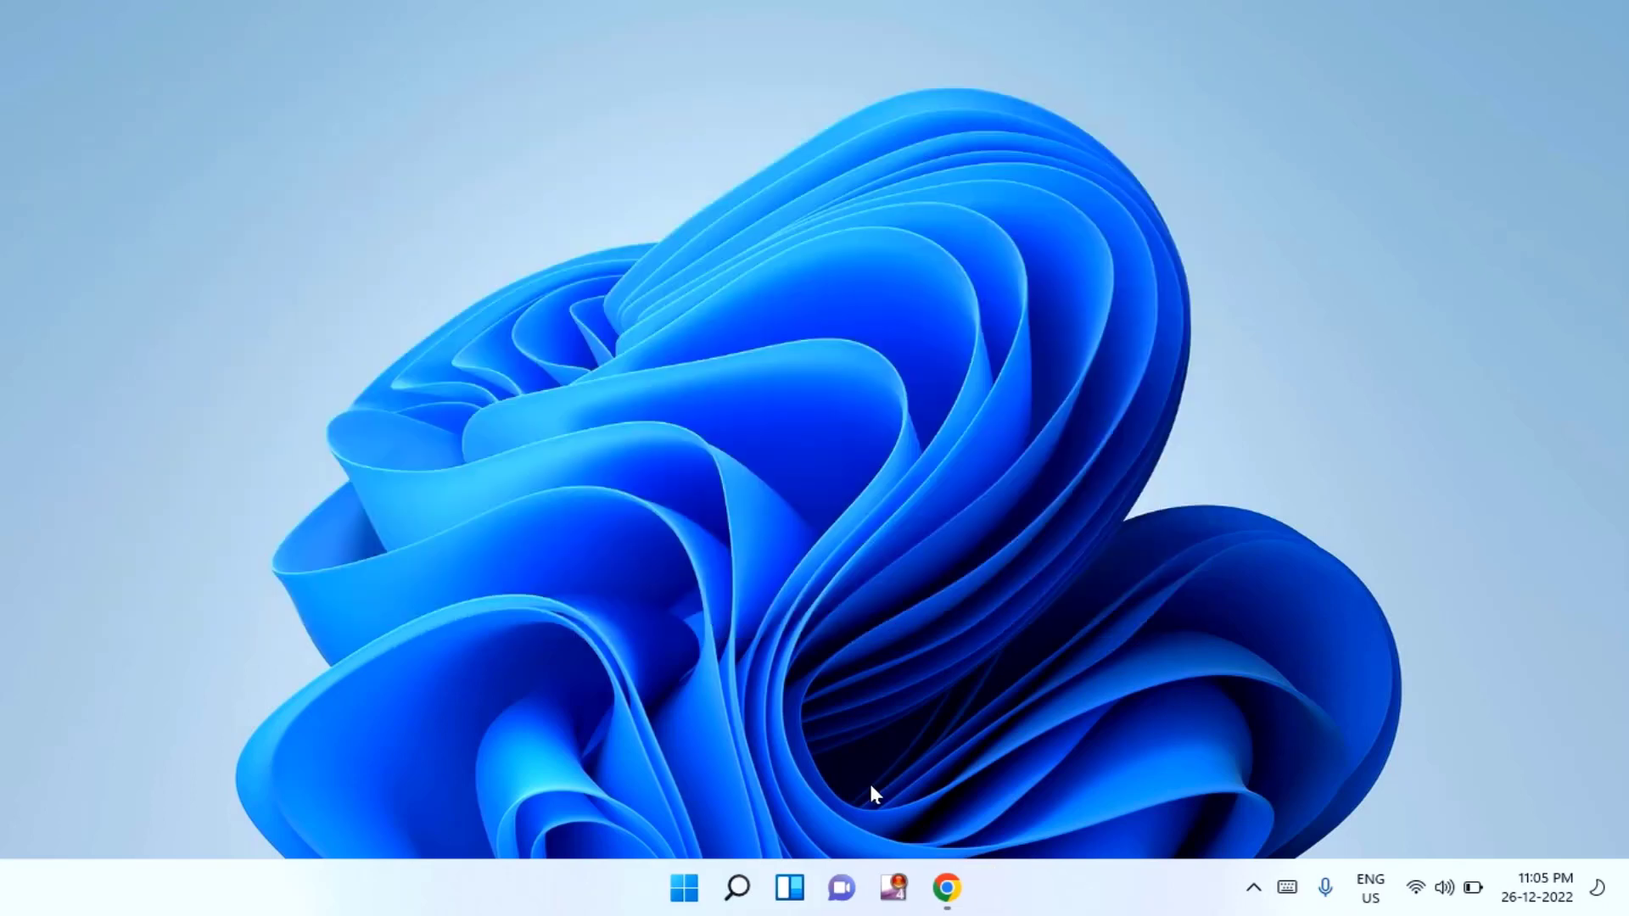